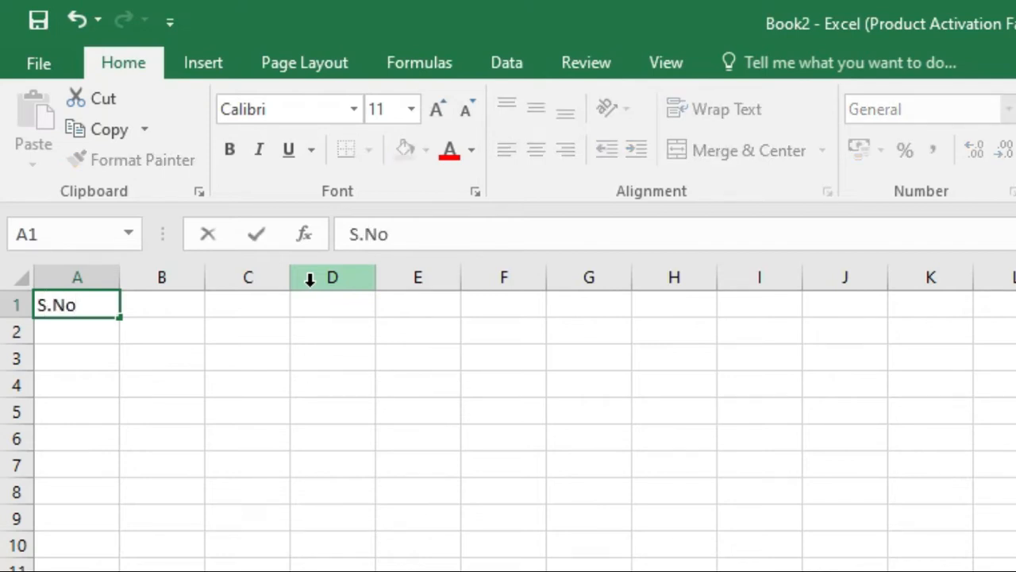
# Enter the headers Company Name in B1 and Description in C1, following the S.No header.
pyautogui.press('Tab')
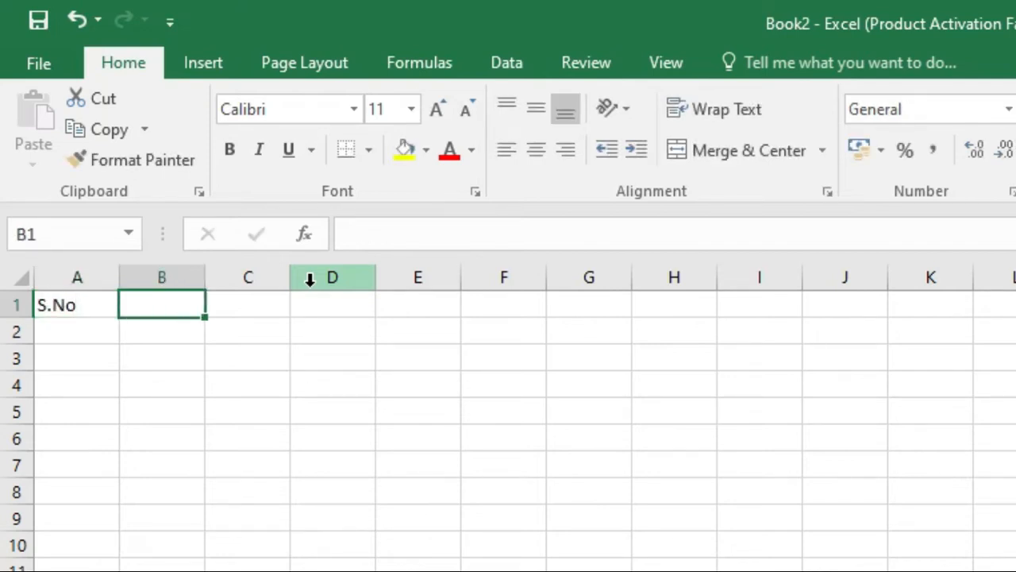
pyautogui.write('N')
pyautogui.press('BackSpace')
pyautogui.write('Co')
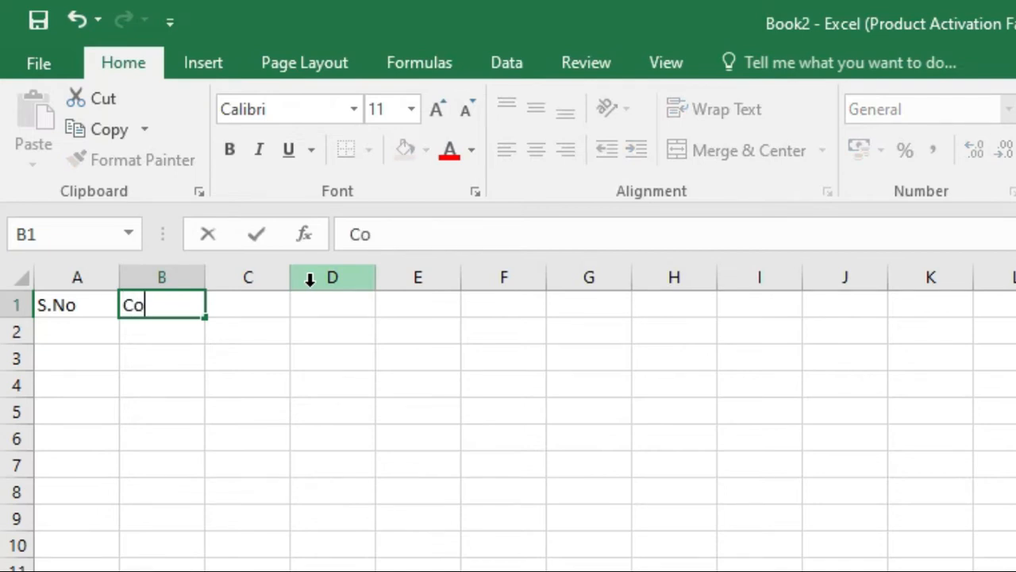
pyautogui.write('mpany Name')
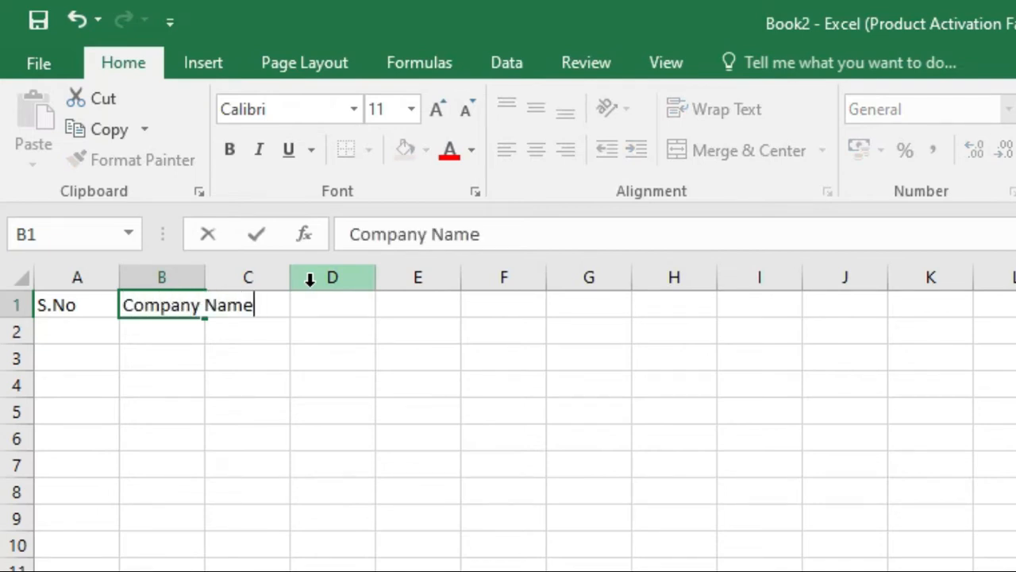
pyautogui.press('Tab')
pyautogui.write('D')
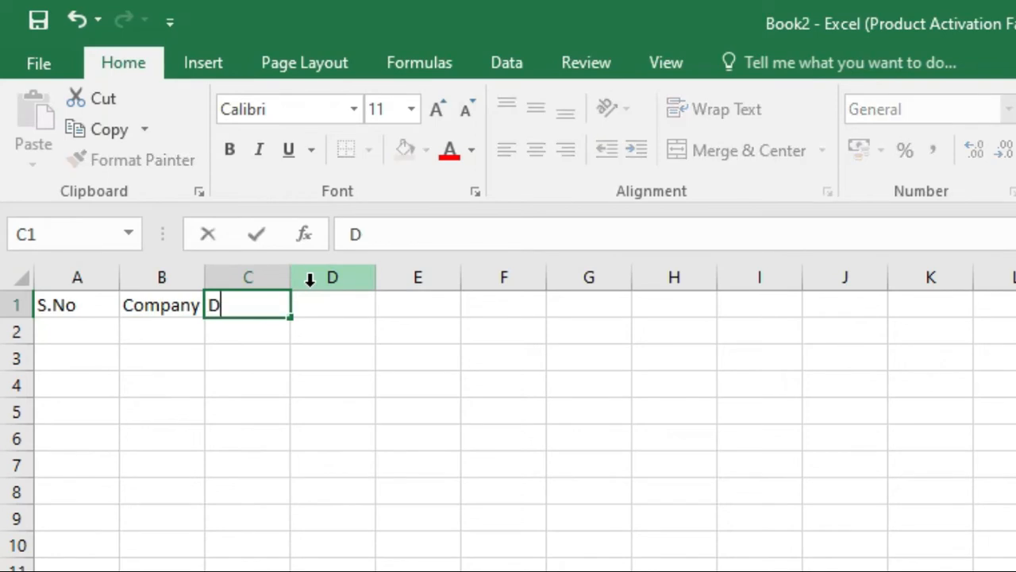
pyautogui.write('escription')
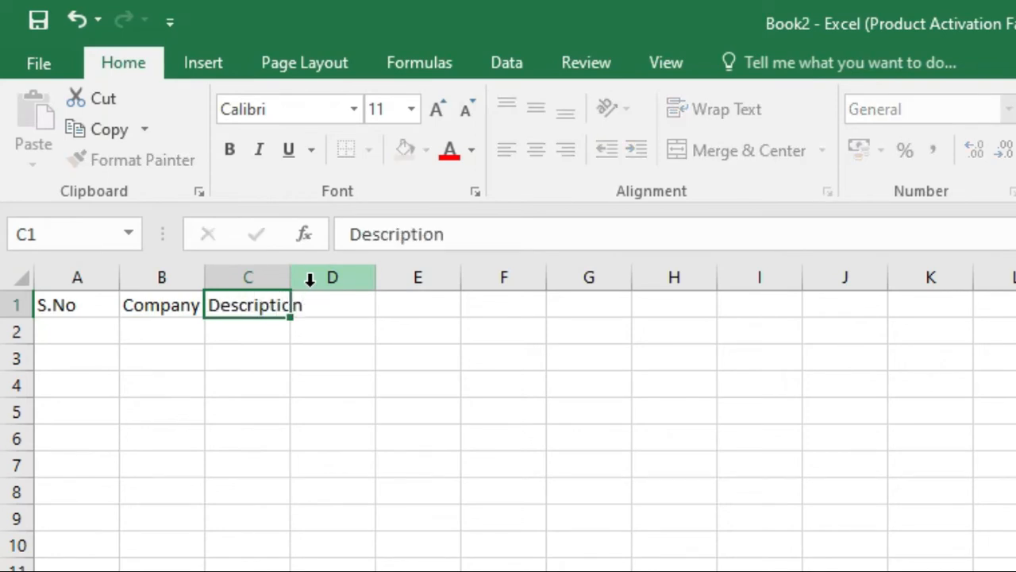
pyautogui.press('Tab')
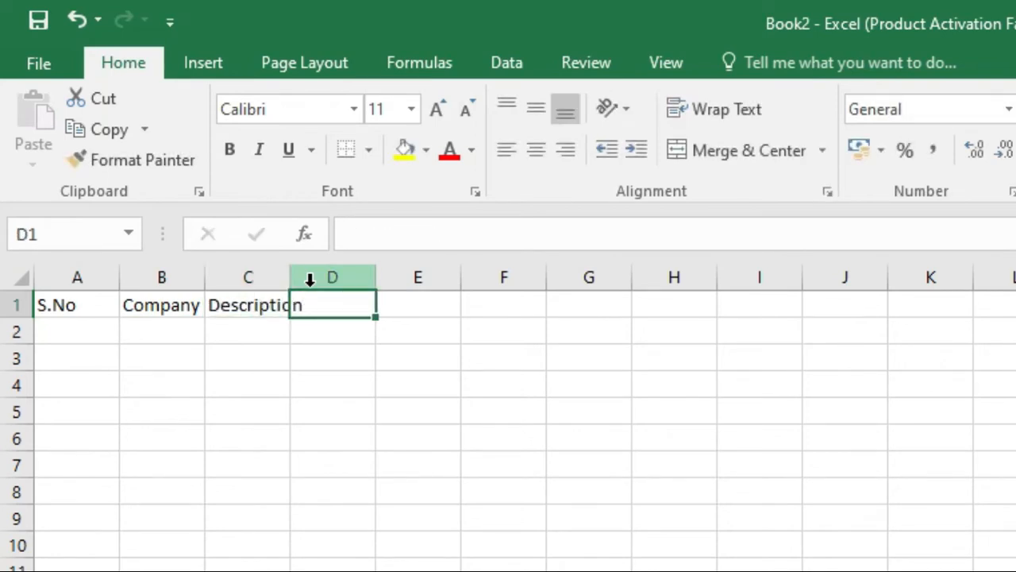
# Add the headers Category in D1 and Website in E1.
pyautogui.write('Category')
pyautogui.press('Tab')
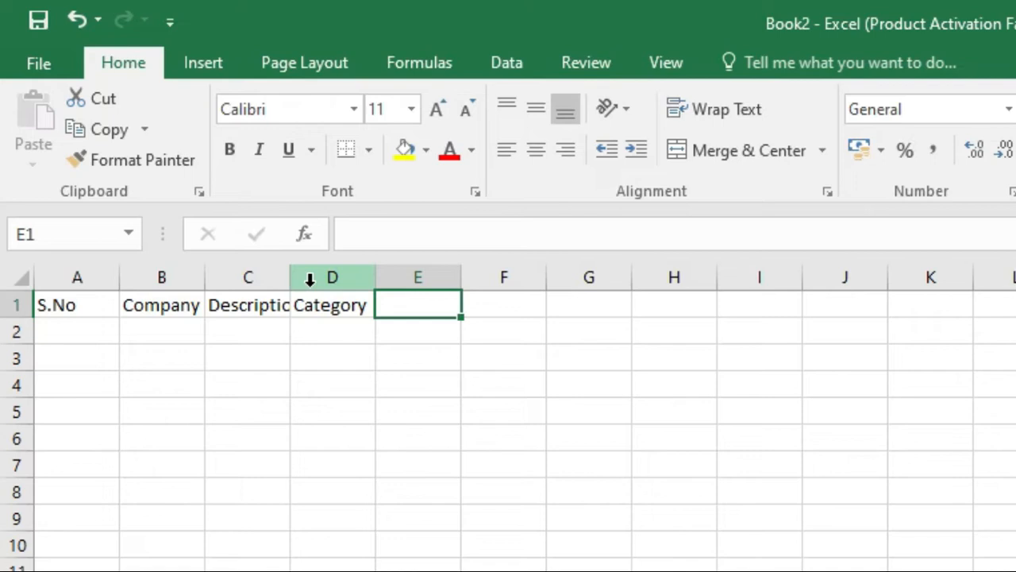
pyautogui.write('Website')
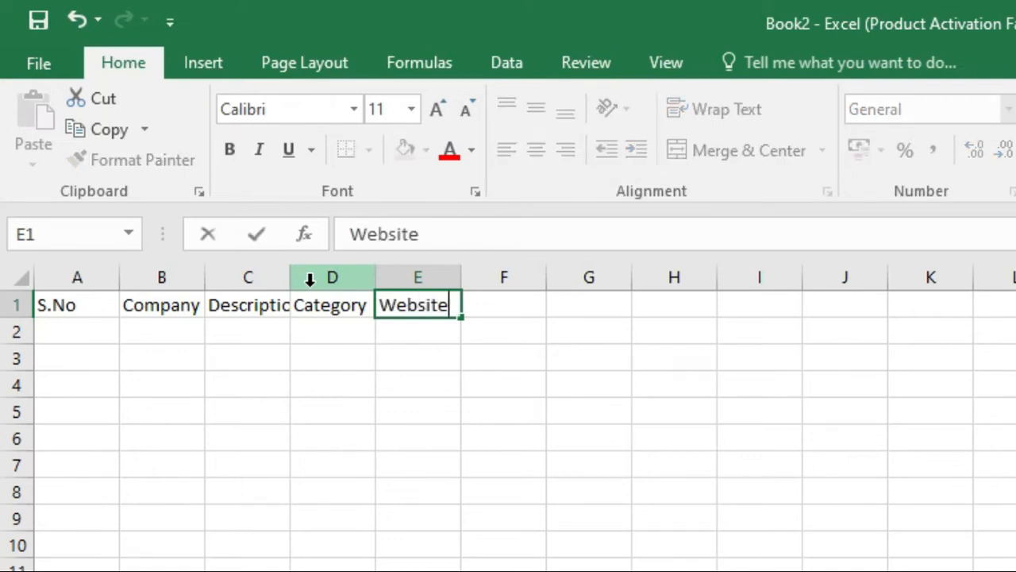
pyautogui.press('Tab')
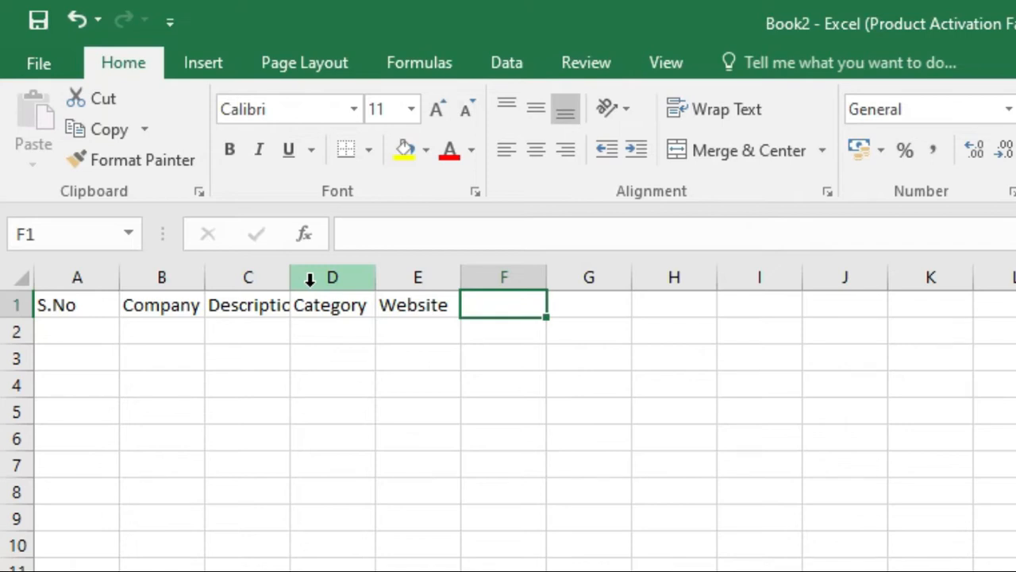
# Complete the header row with CEO Name in F1, Linkedin URL in G1 and Email ID in H1.
pyautogui.write('CEO')
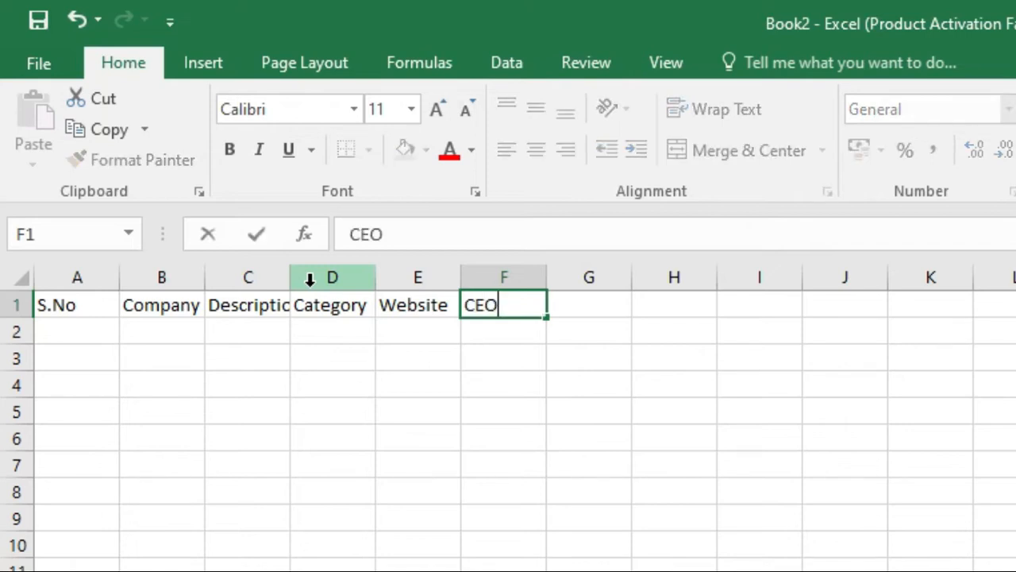
pyautogui.write(' Name')
pyautogui.press('Tab')
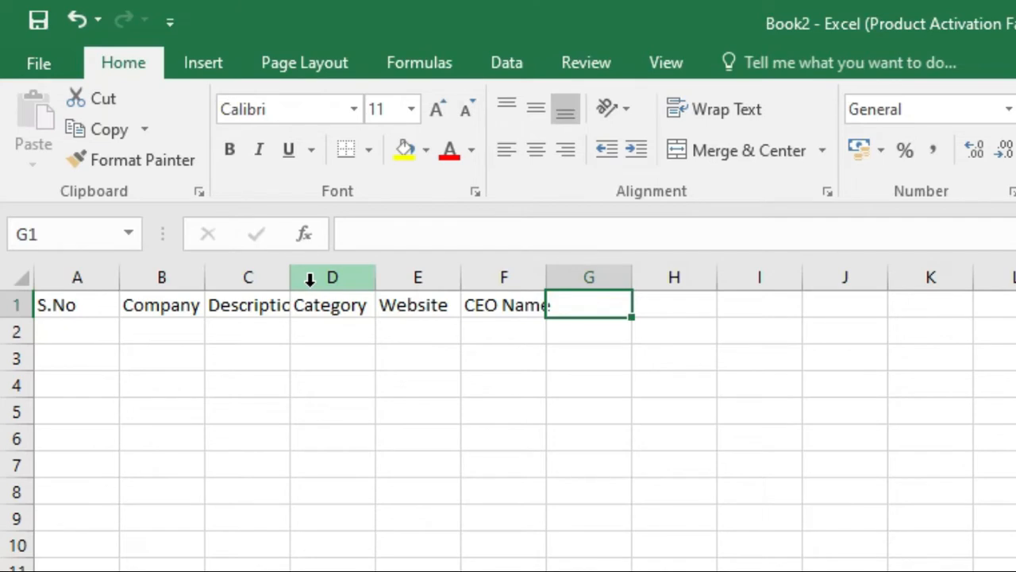
pyautogui.write('Linkedin URL')
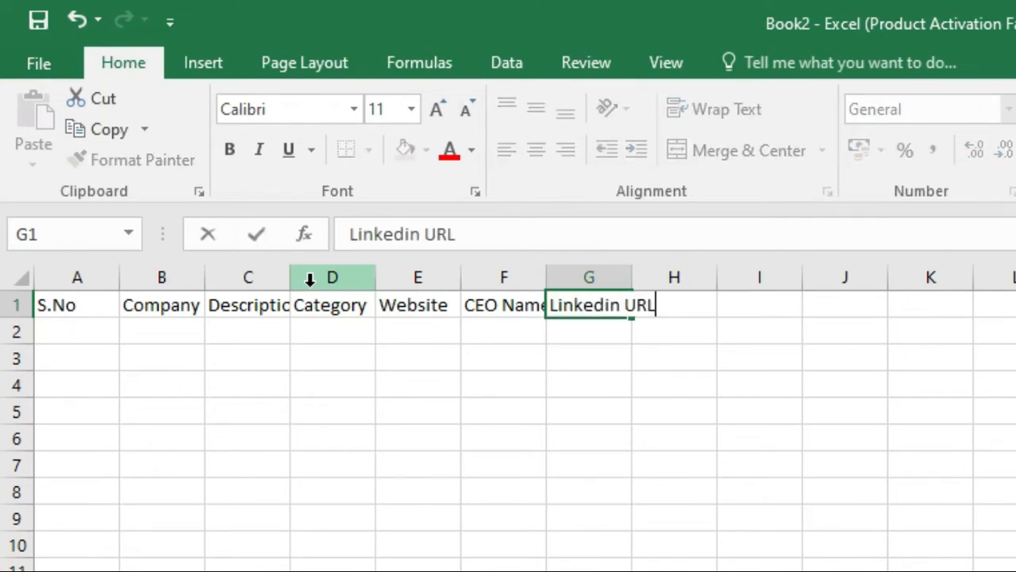
pyautogui.press('Tab')
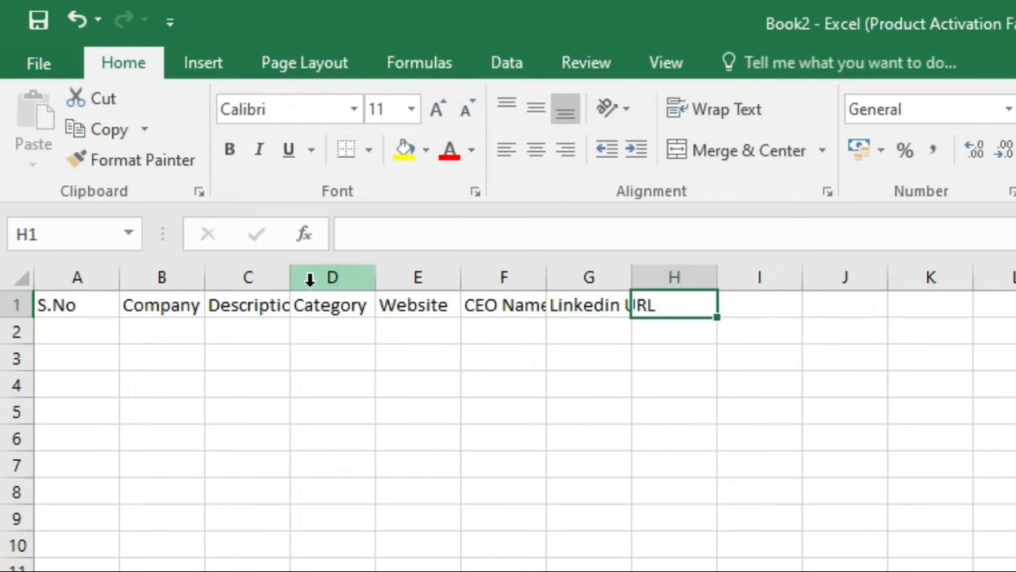
pyautogui.write('Email ID')
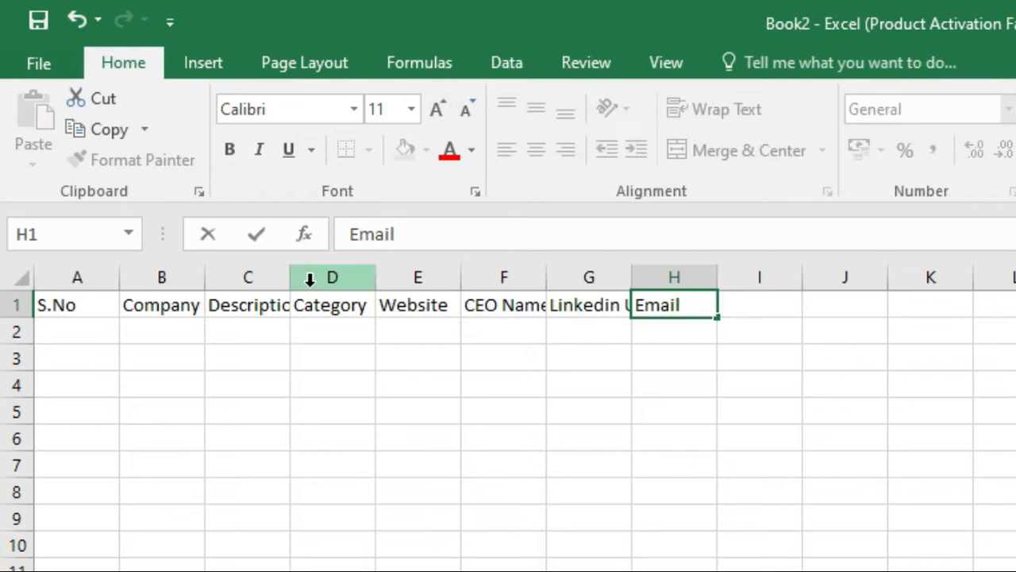
pyautogui.click(512, 413)
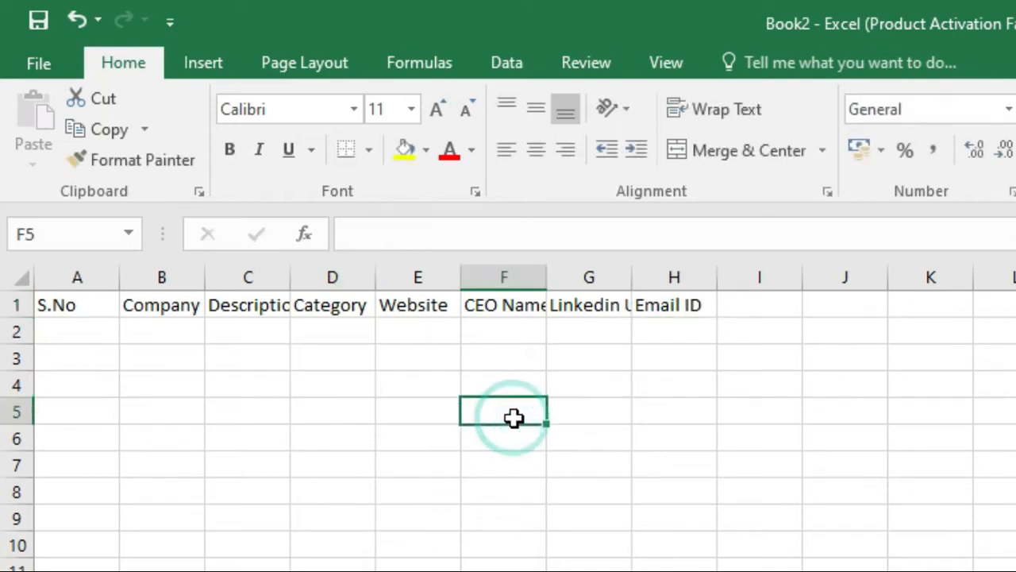
# Autofit the widths of columns B through G to their header text.
pyautogui.doubleClick(204, 278)
pyautogui.doubleClick(346, 278)
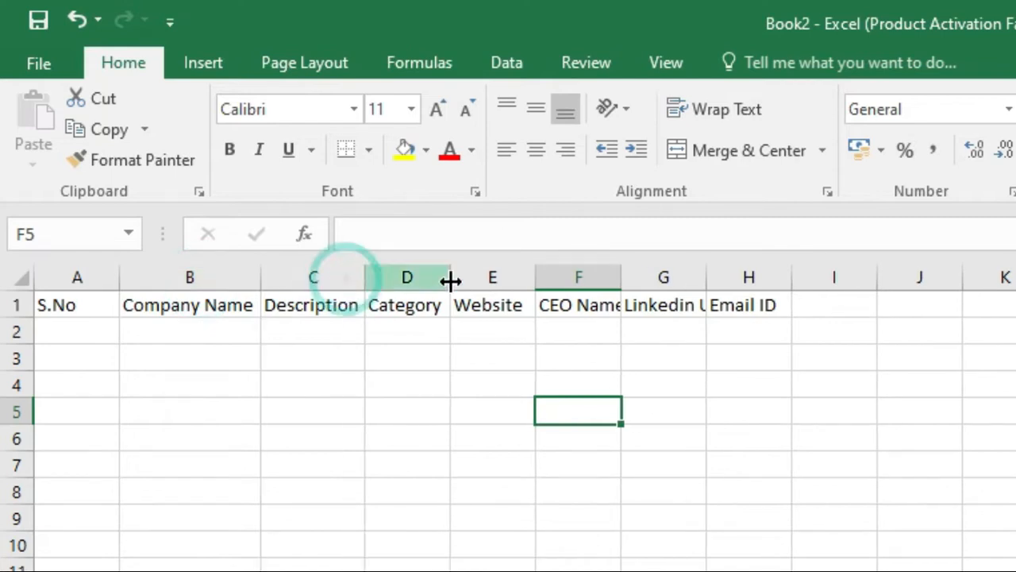
pyautogui.doubleClick(447, 278)
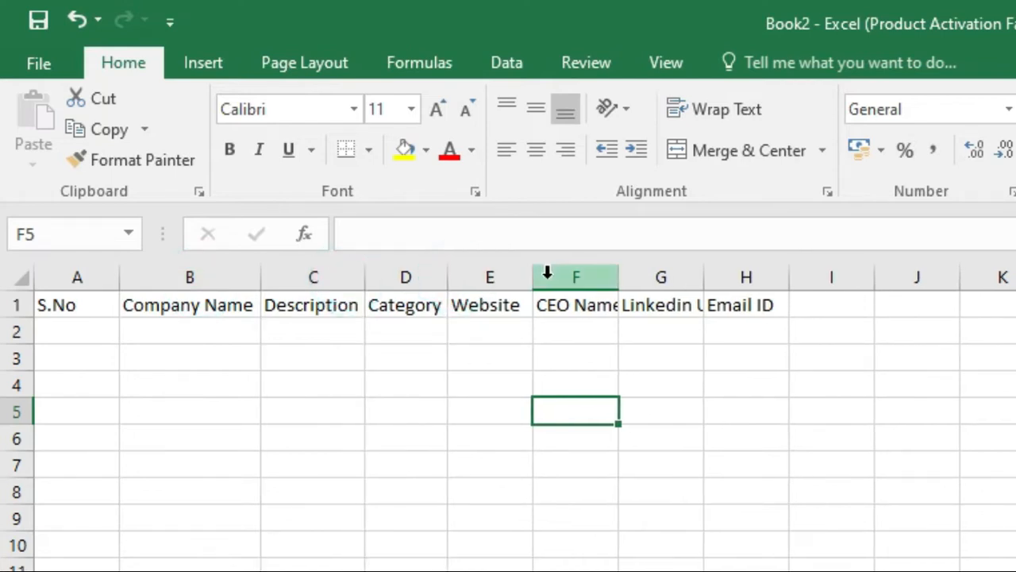
pyautogui.doubleClick(532, 278)
pyautogui.doubleClick(610, 277)
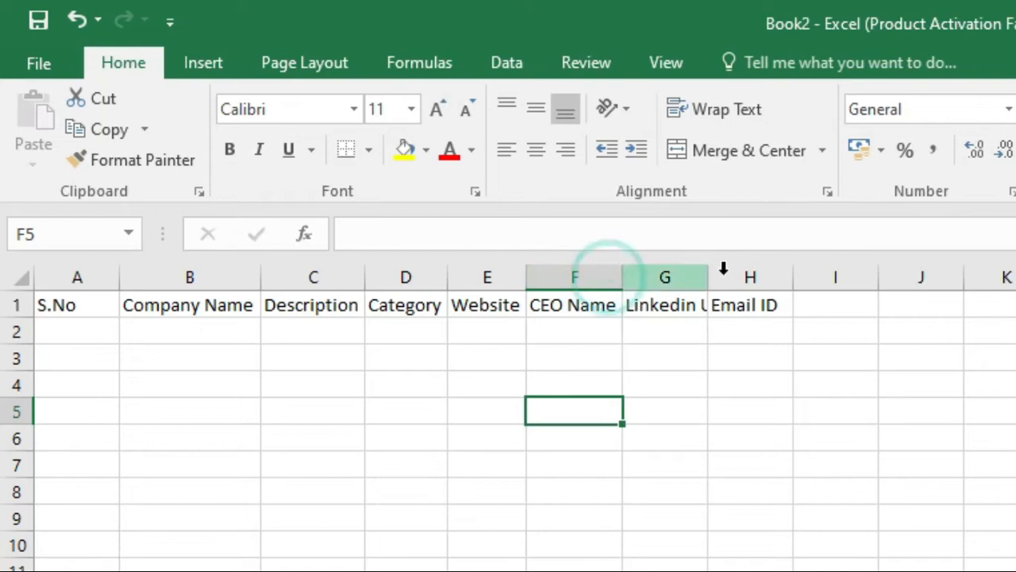
pyautogui.doubleClick(712, 277)
pyautogui.click(821, 282)
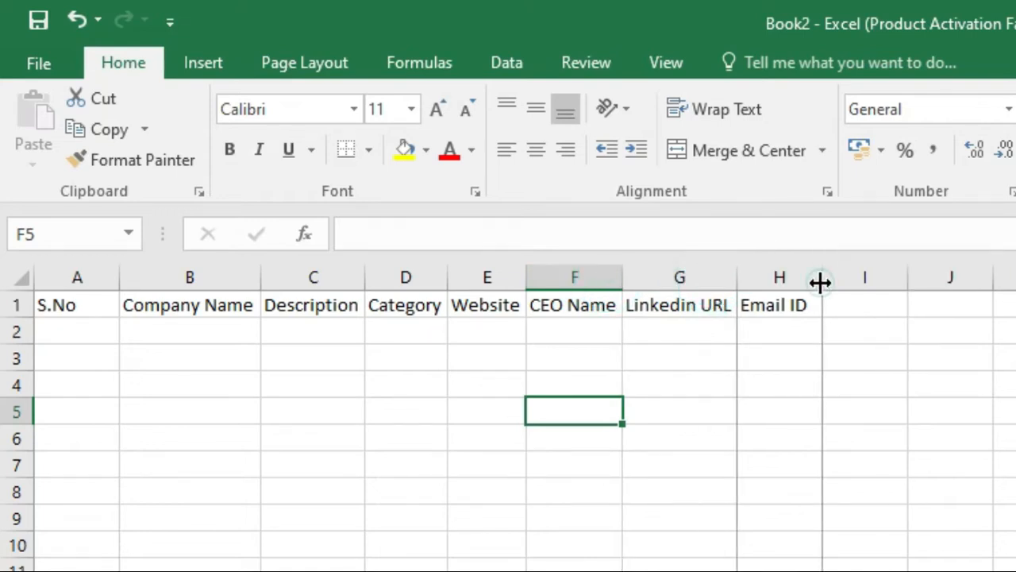
pyautogui.click(558, 270)
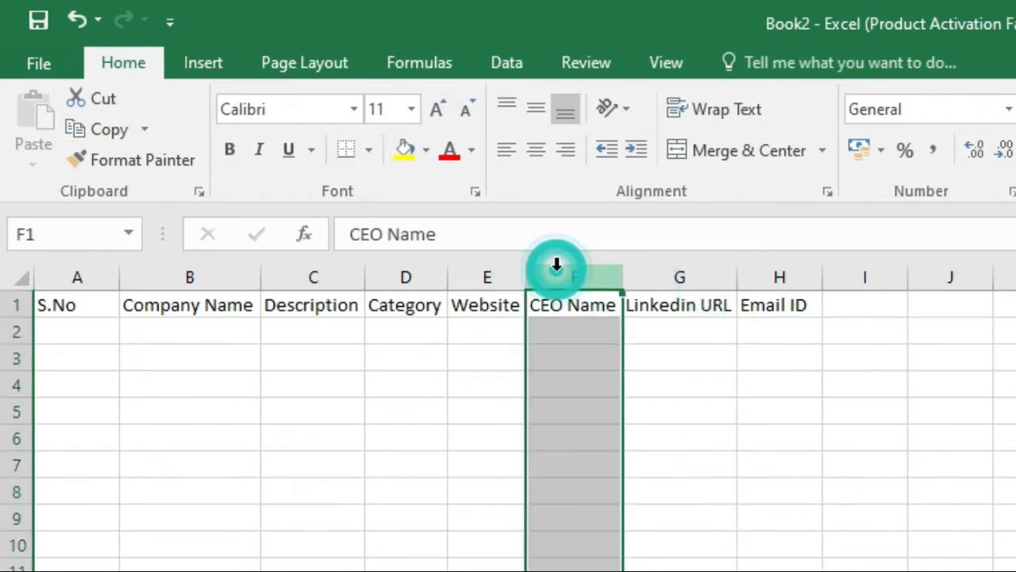
pyautogui.rightClick(558, 270)
pyautogui.press('Escape')
# Make the header cells A1:H1 bold.
pyautogui.moveTo(50, 300); pyautogui.dragTo(742, 271)
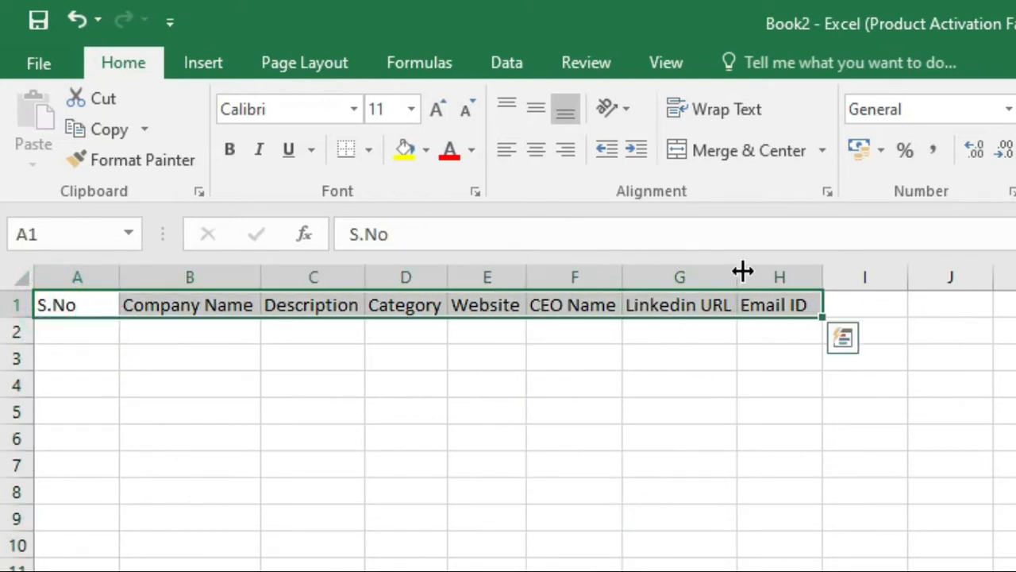
pyautogui.click(229, 147)
pyautogui.click(310, 346)
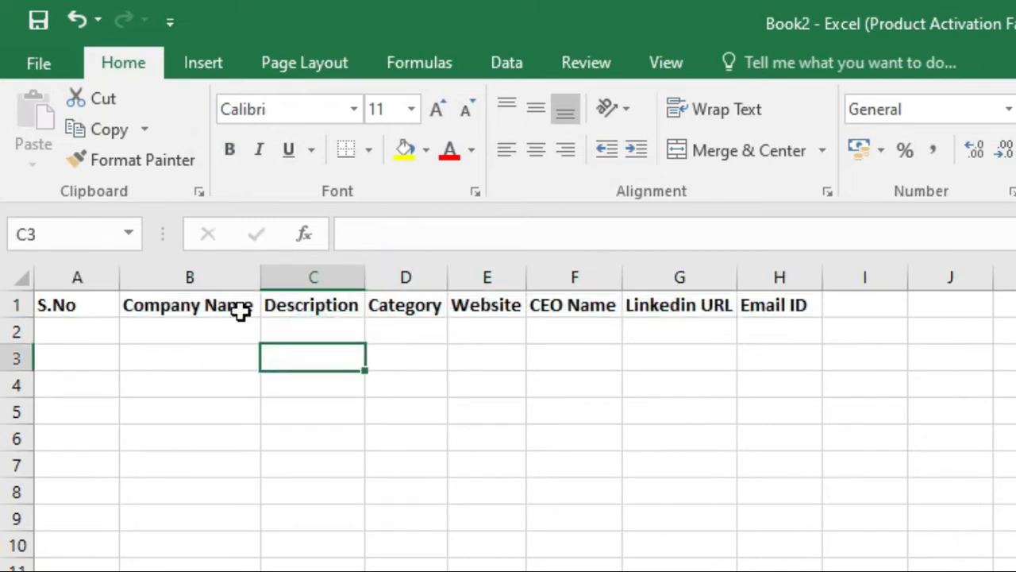
# Convert the header range A1:H1 into a table, with the option that the table has headers enabled.
pyautogui.moveTo(97, 306); pyautogui.dragTo(793, 305)
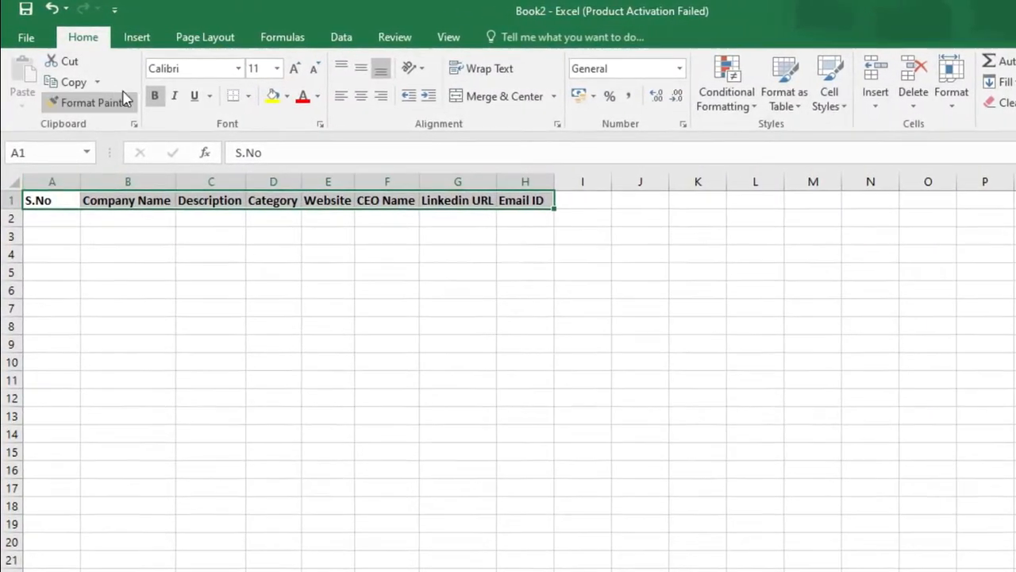
pyautogui.click(140, 41)
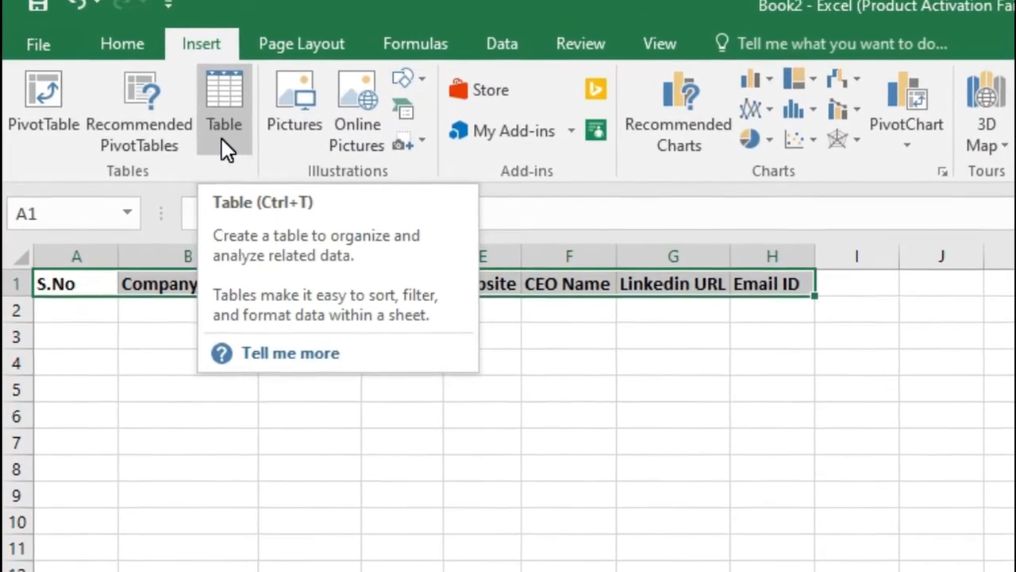
pyautogui.click(211, 133)
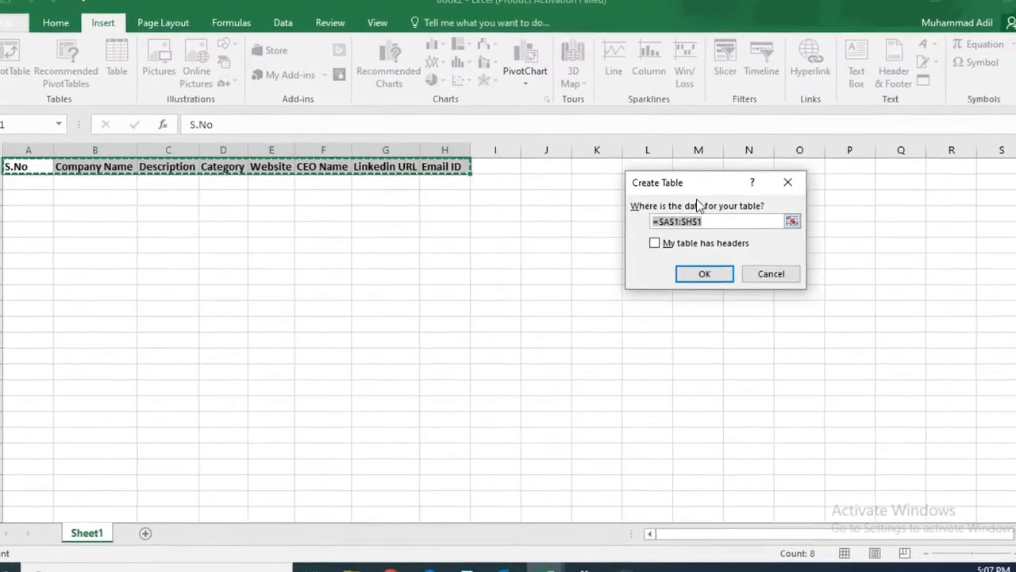
pyautogui.moveTo(698, 184); pyautogui.dragTo(341, 197)
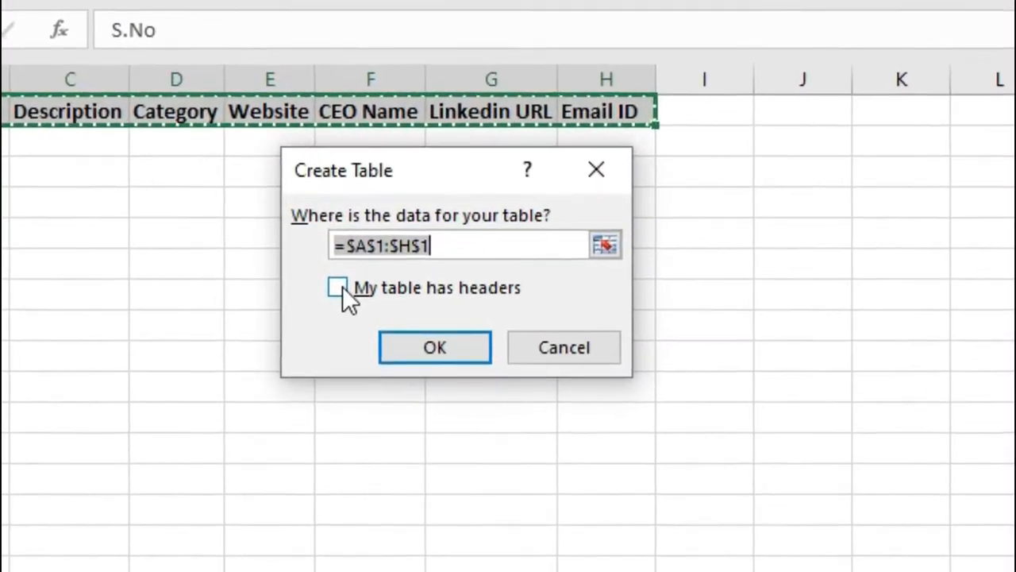
pyautogui.click(334, 283)
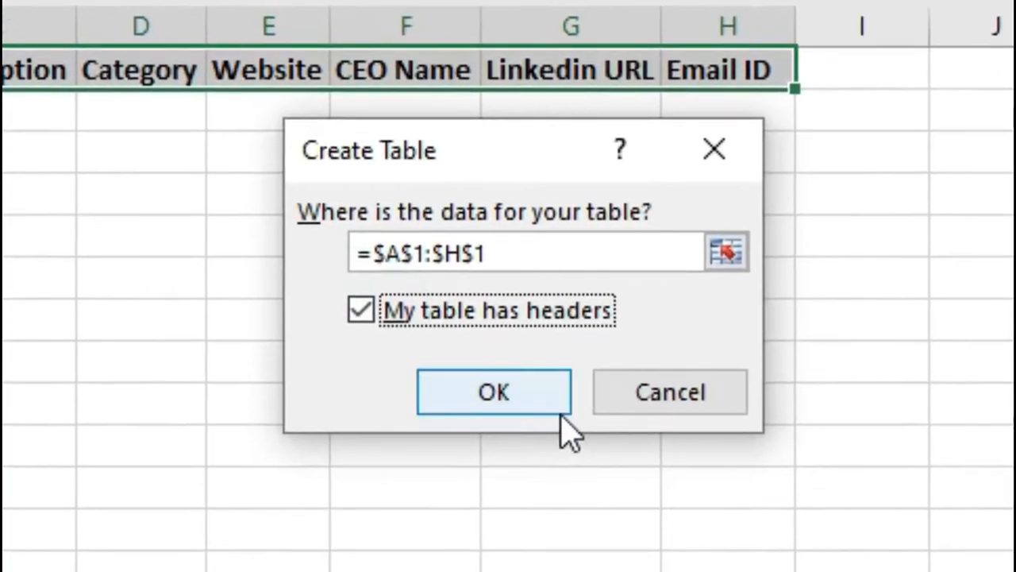
pyautogui.click(513, 376)
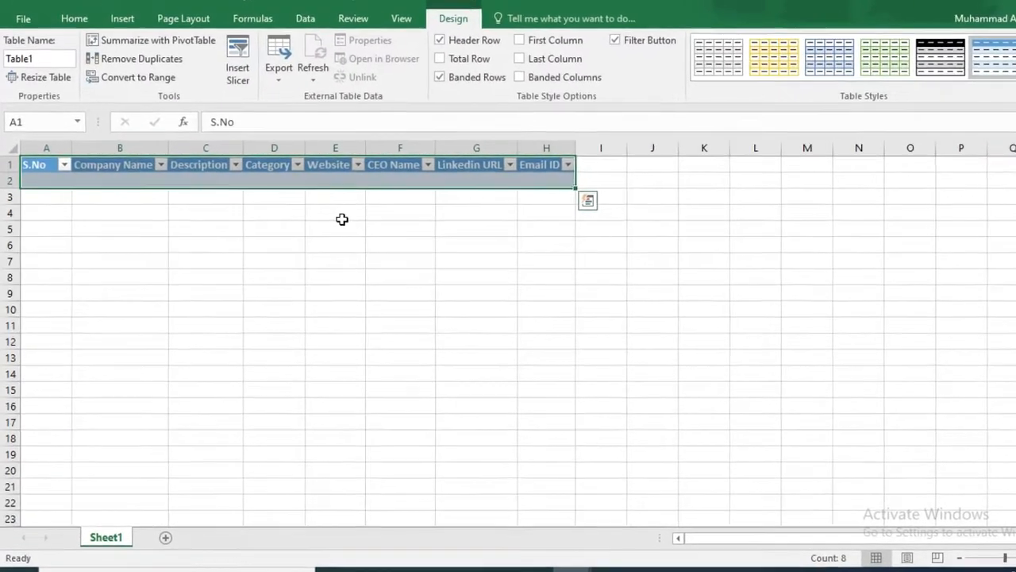
# Select cell A2, the first empty cell below the S.No header.
pyautogui.click(113, 199)
pyautogui.click(24, 181)
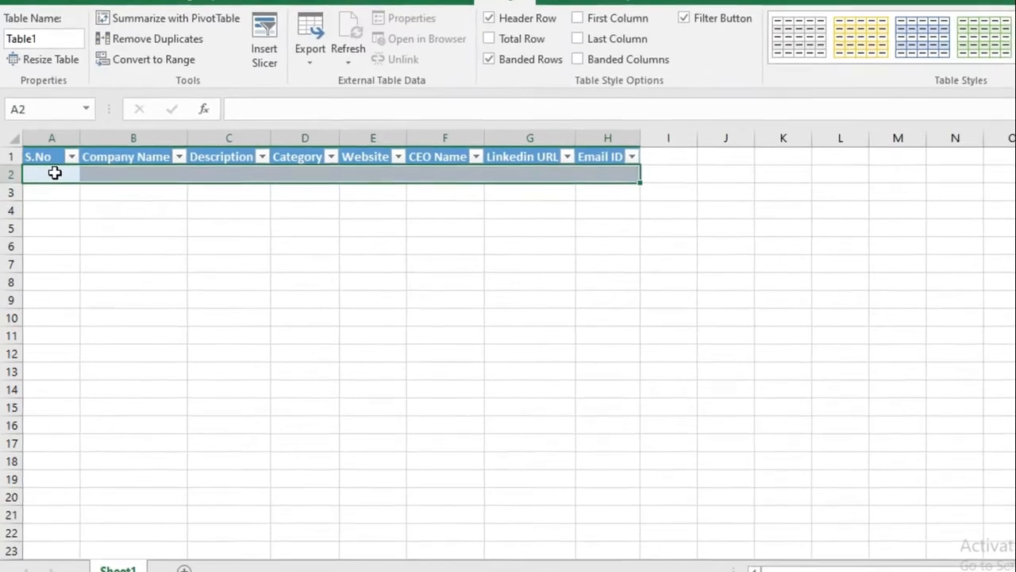
pyautogui.click(68, 168)
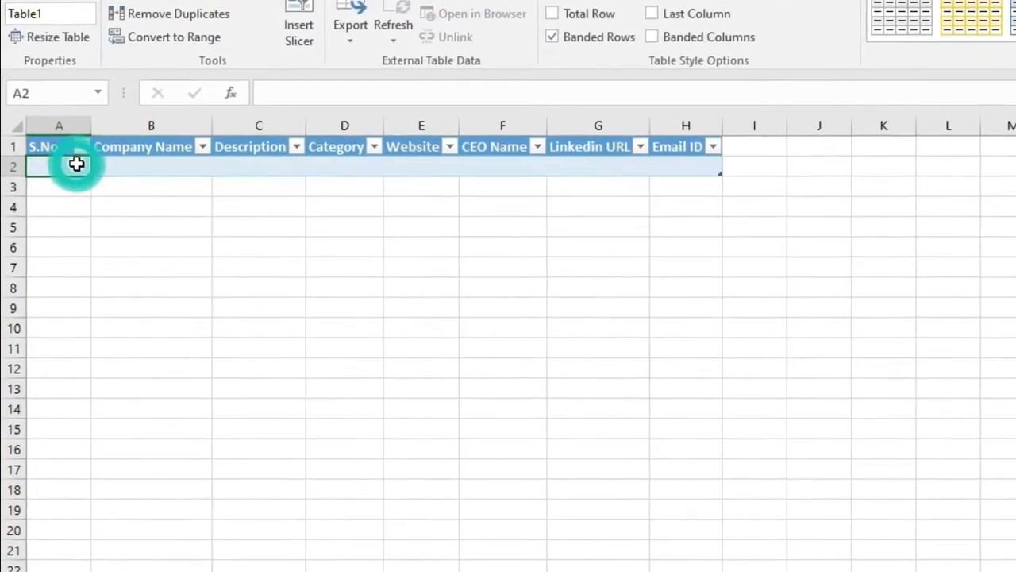
# Open the ribbon customization options and list the Commands Not in the Ribbon.
pyautogui.click(22, 1)
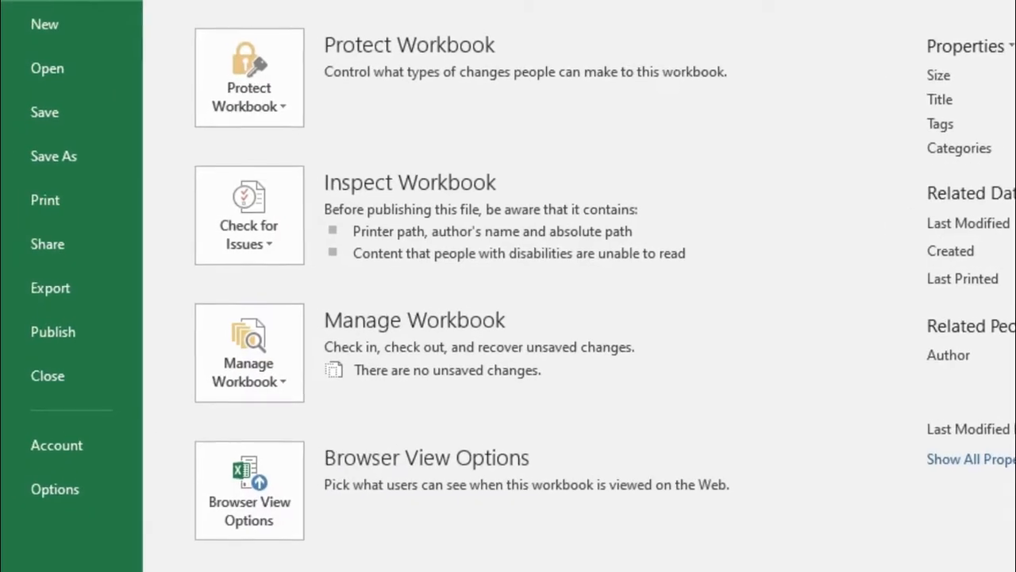
pyautogui.click(36, 513)
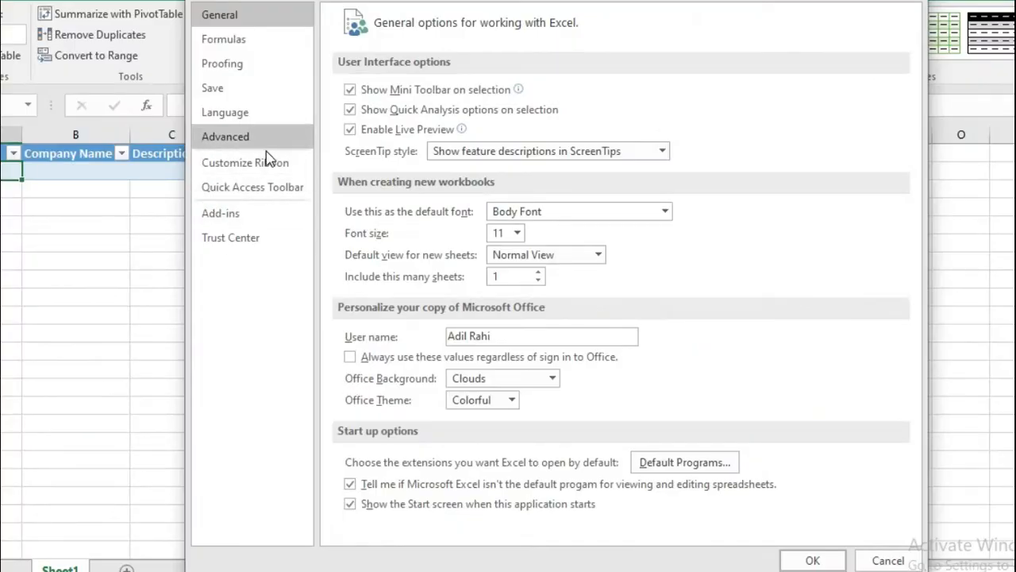
pyautogui.click(268, 163)
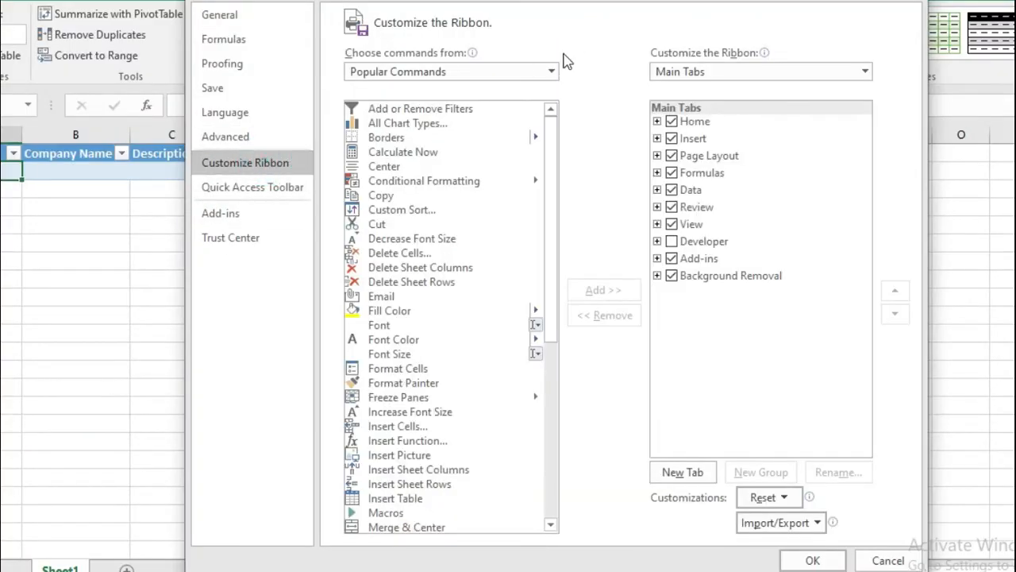
pyautogui.click(520, 71)
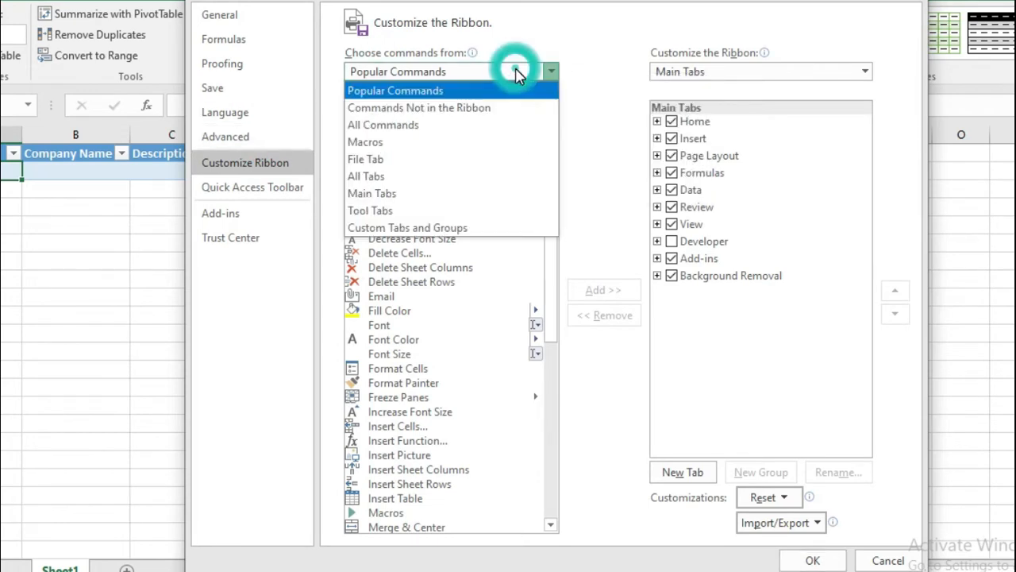
pyautogui.click(477, 111)
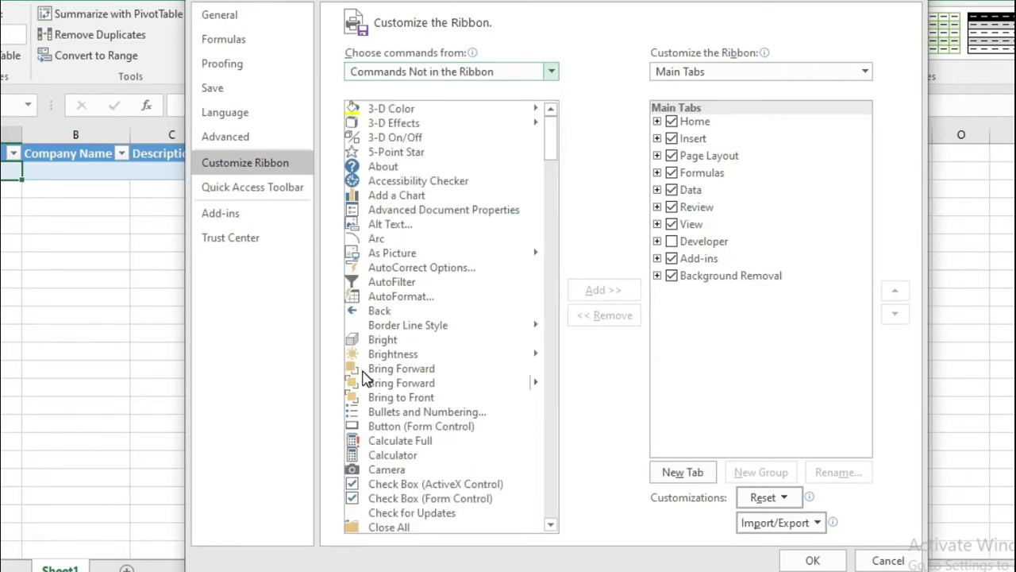
# Pick the Form command from the available commands and create a custom ribbon tab named Data Entry.
pyautogui.moveTo(547, 139); pyautogui.dragTo(480, 253)
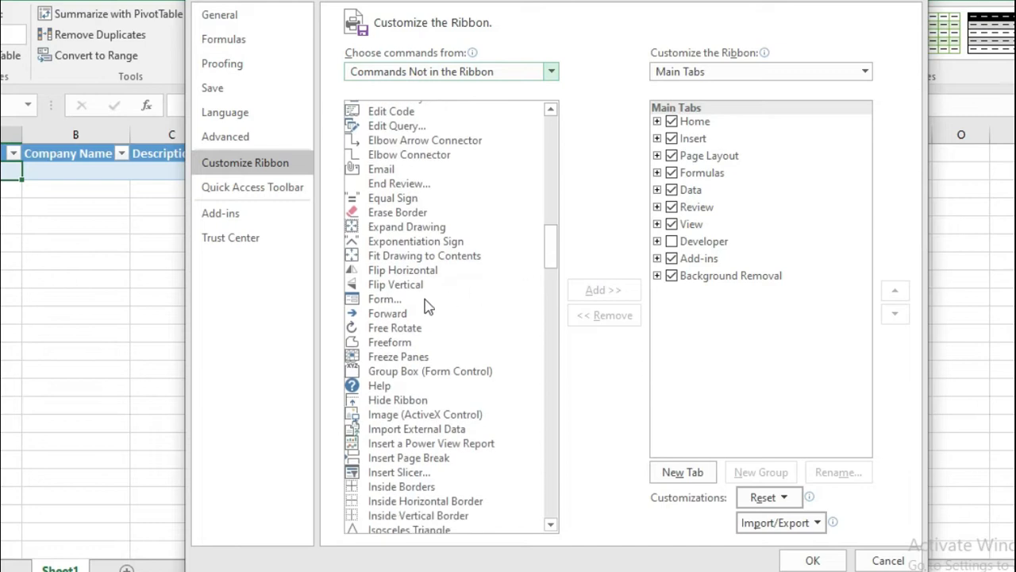
pyautogui.click(383, 305)
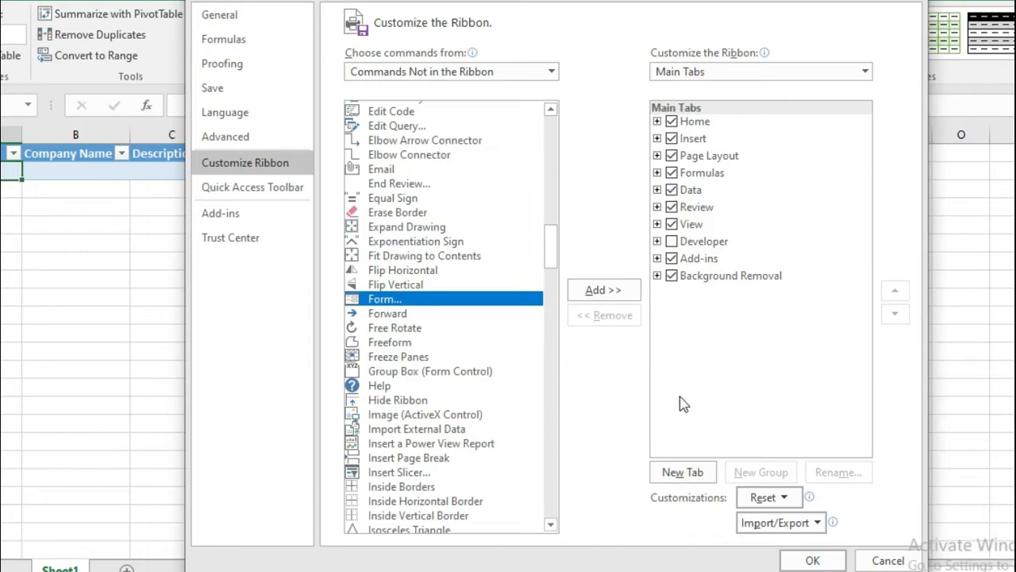
pyautogui.click(683, 470)
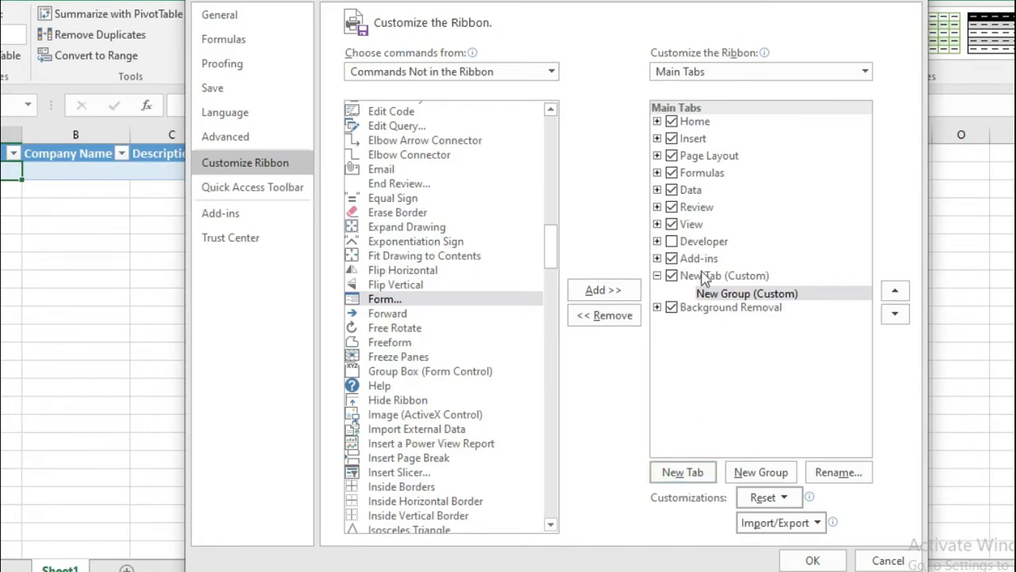
pyautogui.click(696, 278)
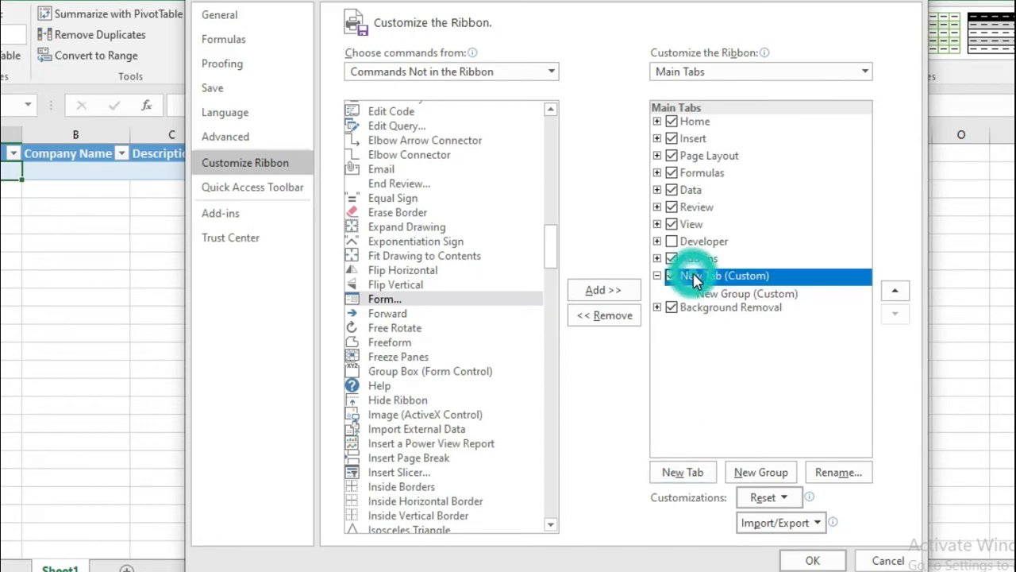
pyautogui.click(829, 477)
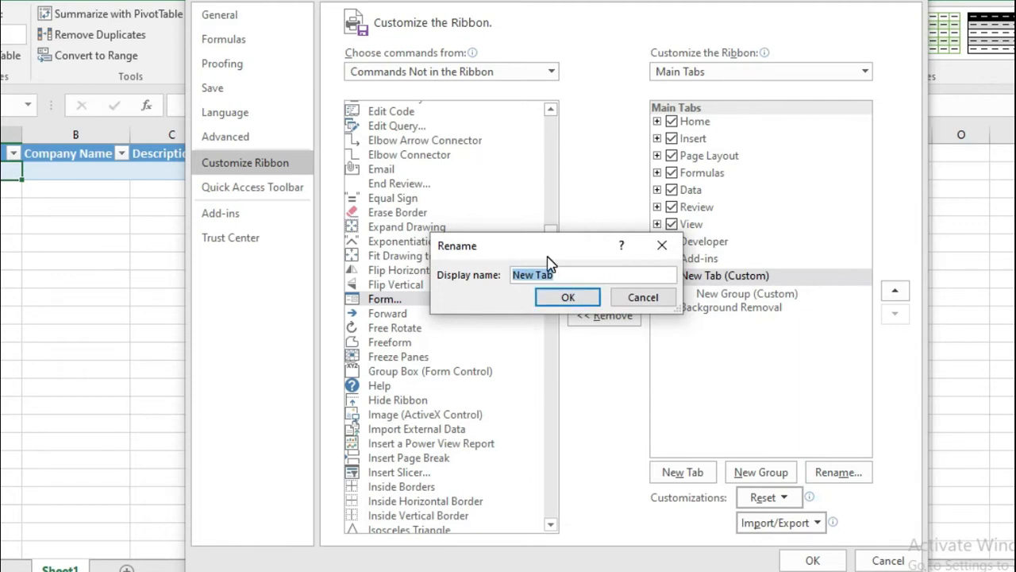
pyautogui.write('Data Entry')
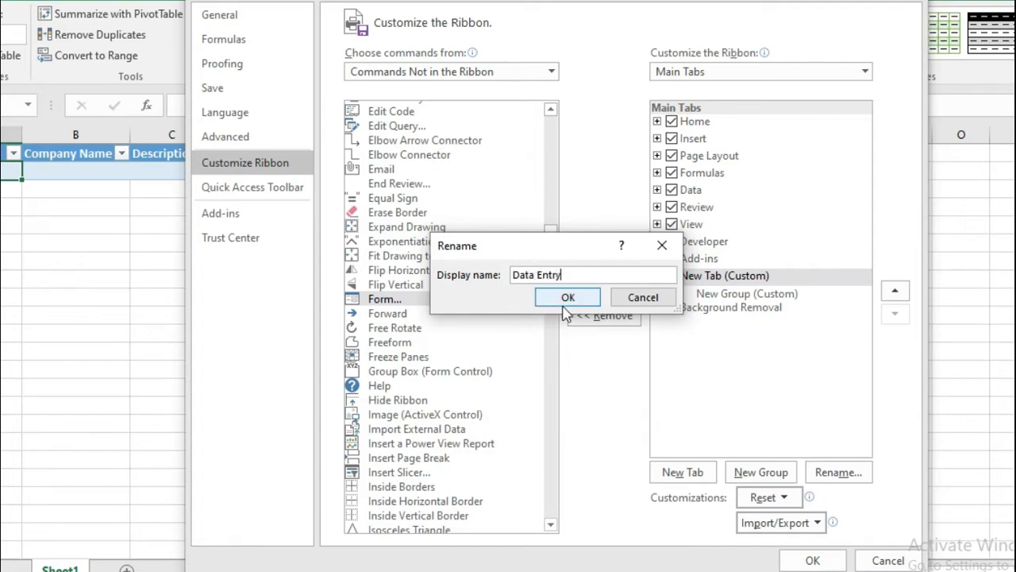
pyautogui.click(567, 298)
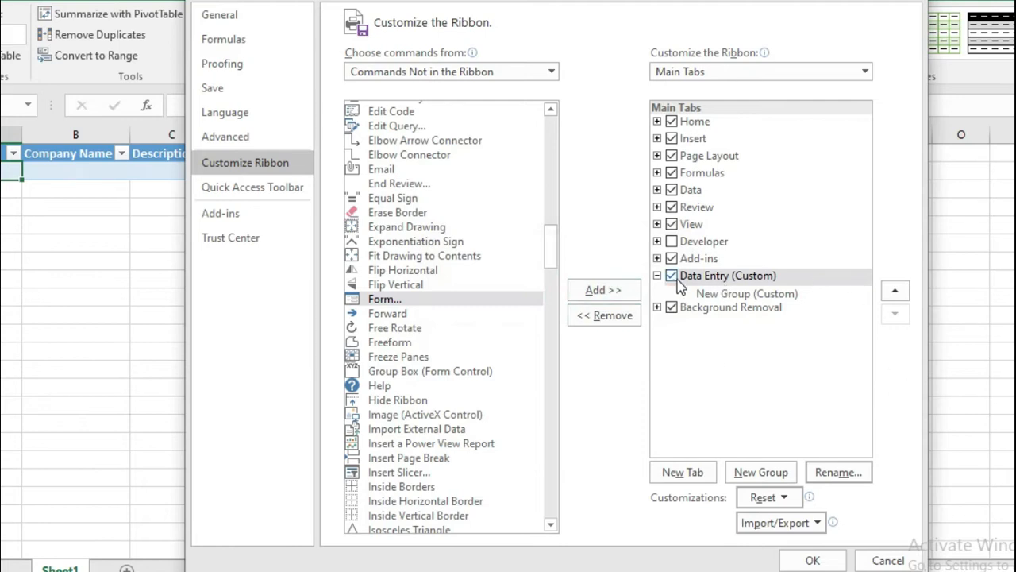
# Add the Form command to the new custom group under Data Entry and apply the ribbon customization.
pyautogui.click(603, 290)
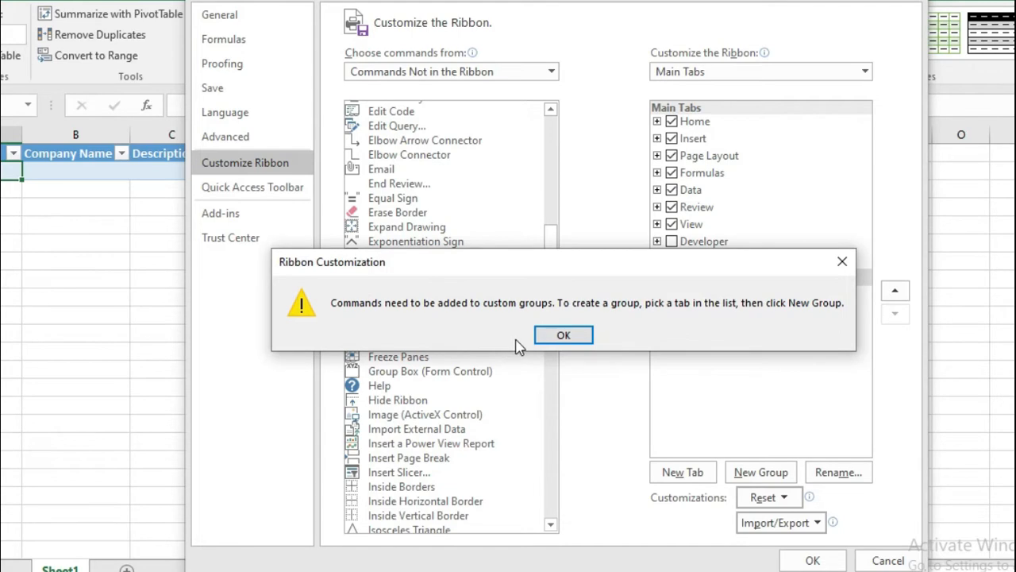
pyautogui.click(563, 336)
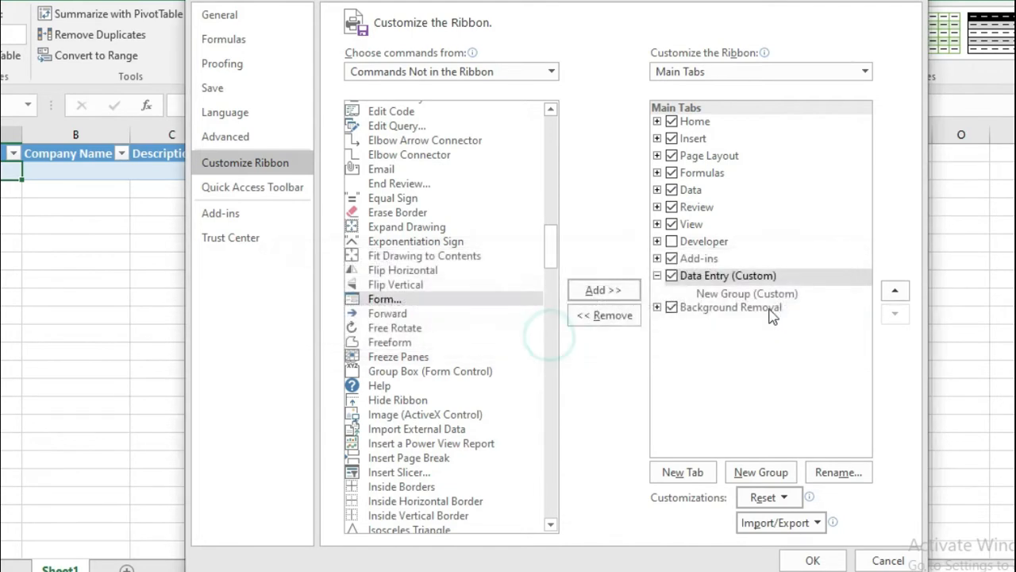
pyautogui.click(724, 278)
pyautogui.click(726, 293)
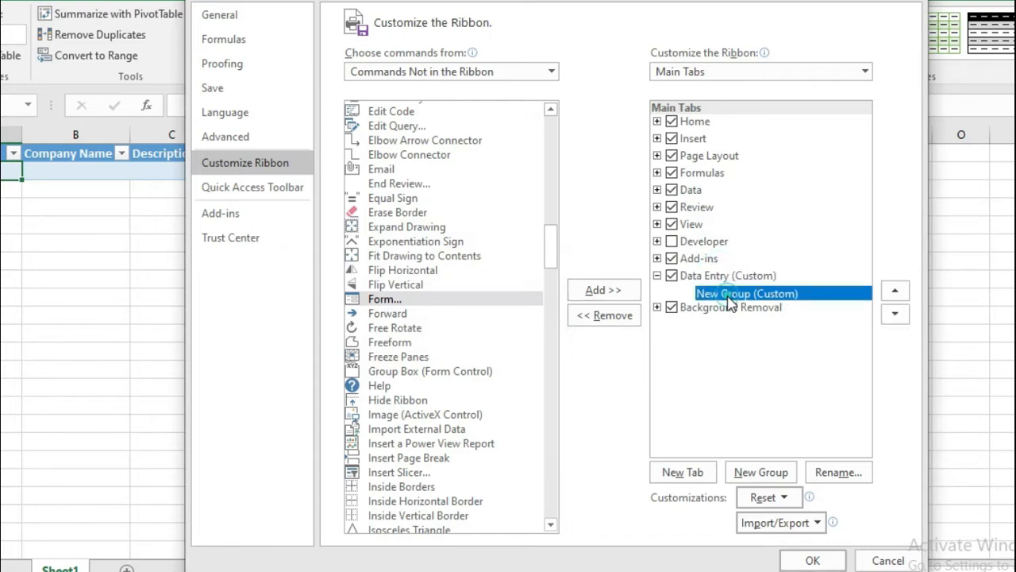
pyautogui.click(603, 291)
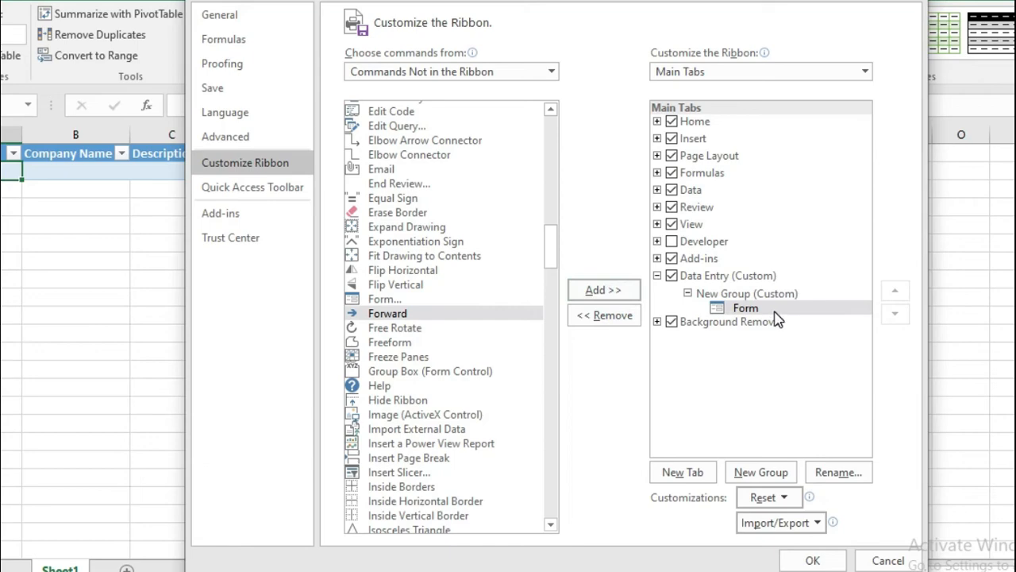
pyautogui.click(812, 560)
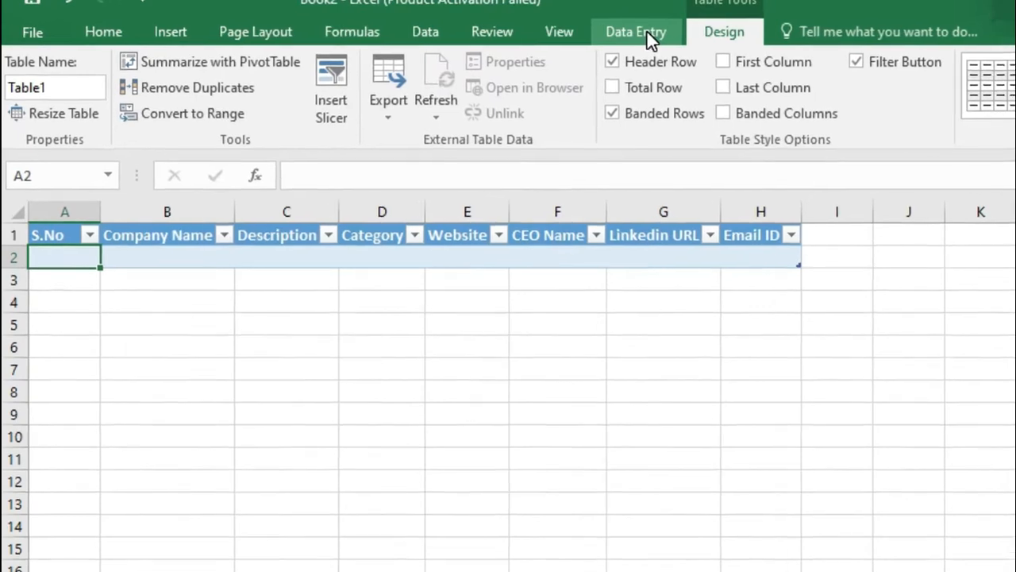
# Open the table's data entry form and enter 1 as the S.No of the new record.
pyautogui.click(649, 32)
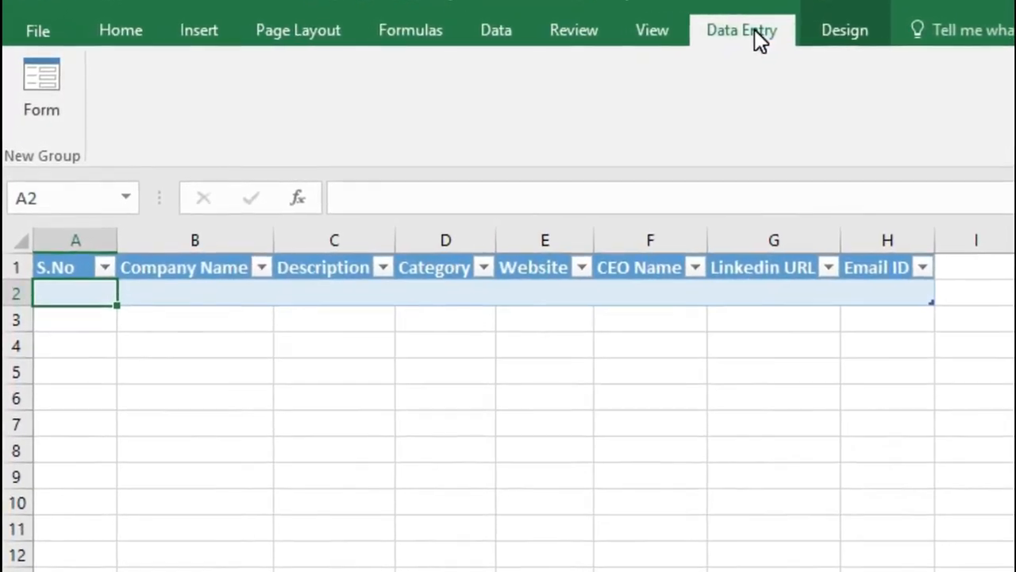
pyautogui.click(46, 93)
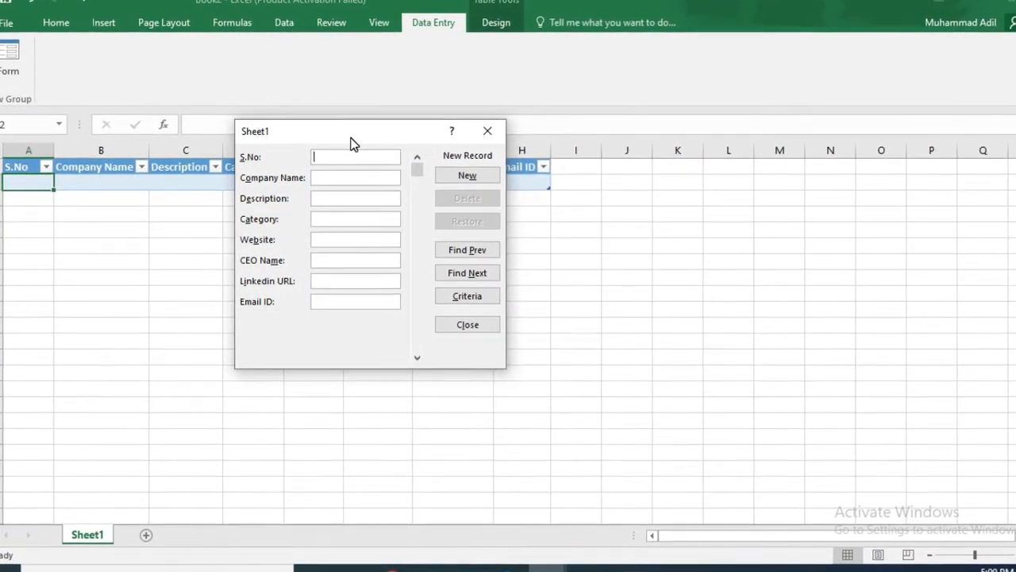
pyautogui.write('1')
pyautogui.press('Tab')
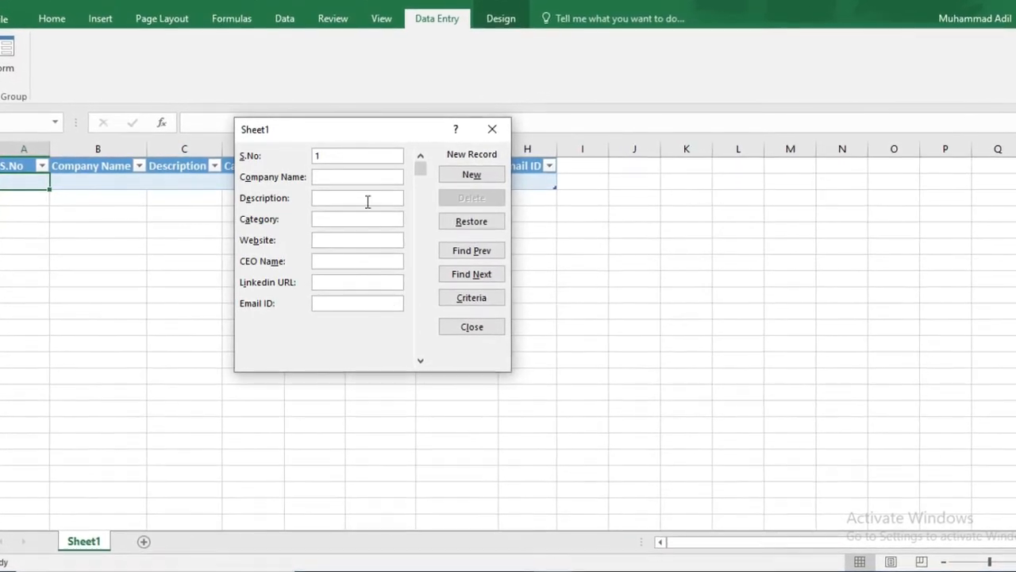
# Fill in the company name ABC Company and the description "A pharmaceutical Company" for the record.
pyautogui.click(559, 571)
pyautogui.click(733, 536)
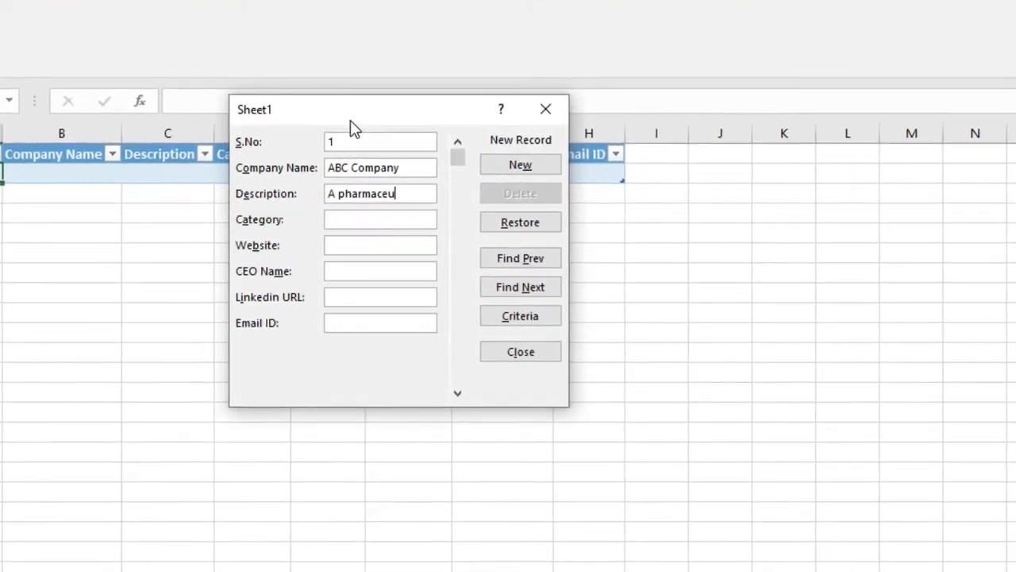
pyautogui.write('cal Compa')
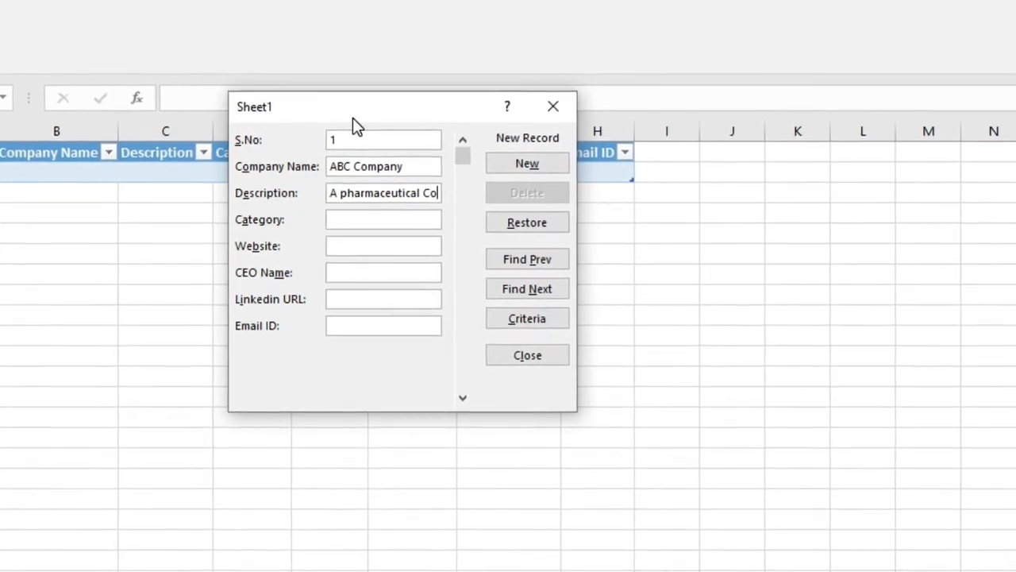
pyautogui.write('ny')
pyautogui.press('Tab')
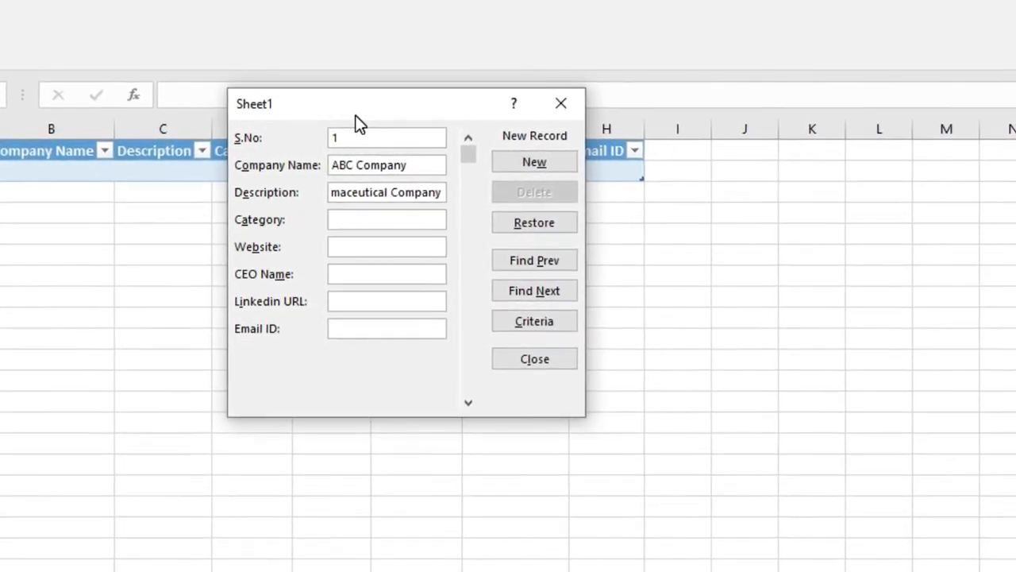
pyautogui.write('Pha')
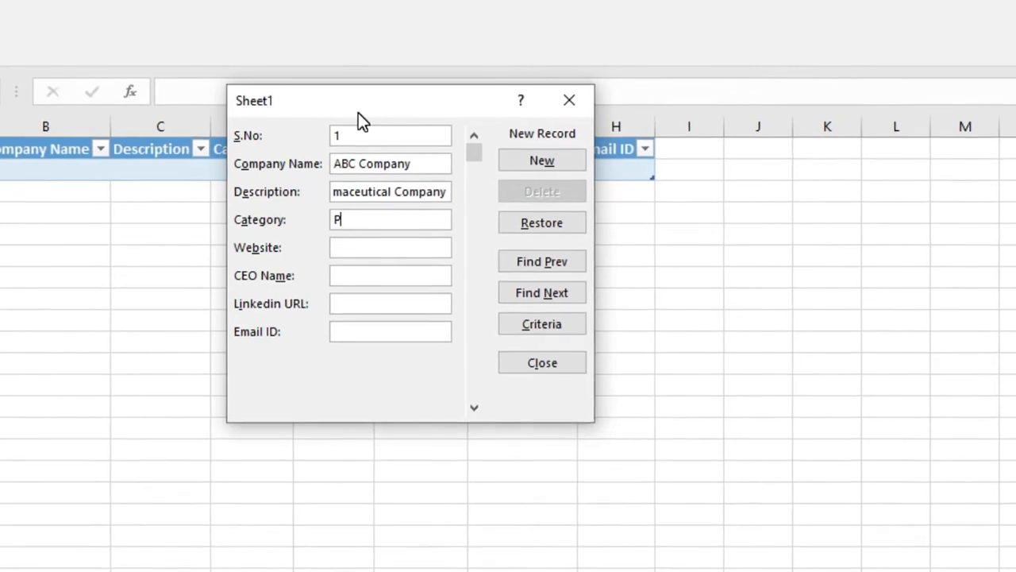
pyautogui.write('rmaceutic')
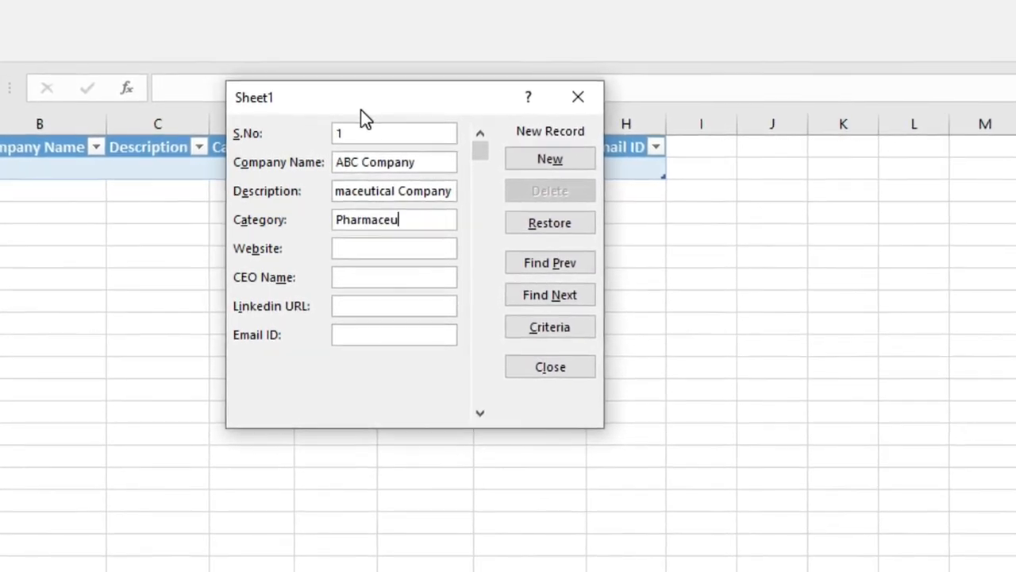
pyautogui.write('al')
pyautogui.press('Tab')
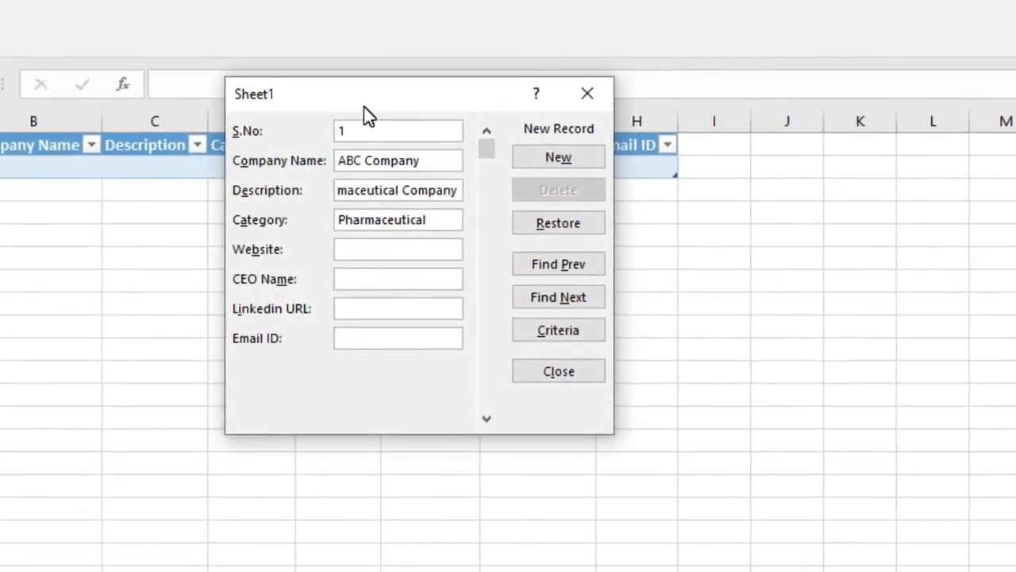
pyautogui.write('www.abc')
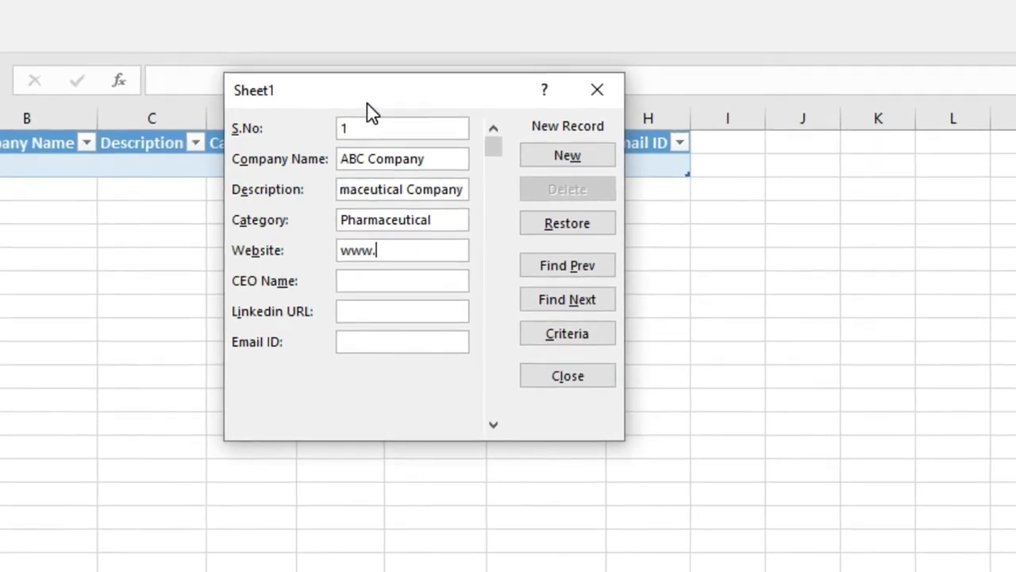
pyautogui.write('.com')
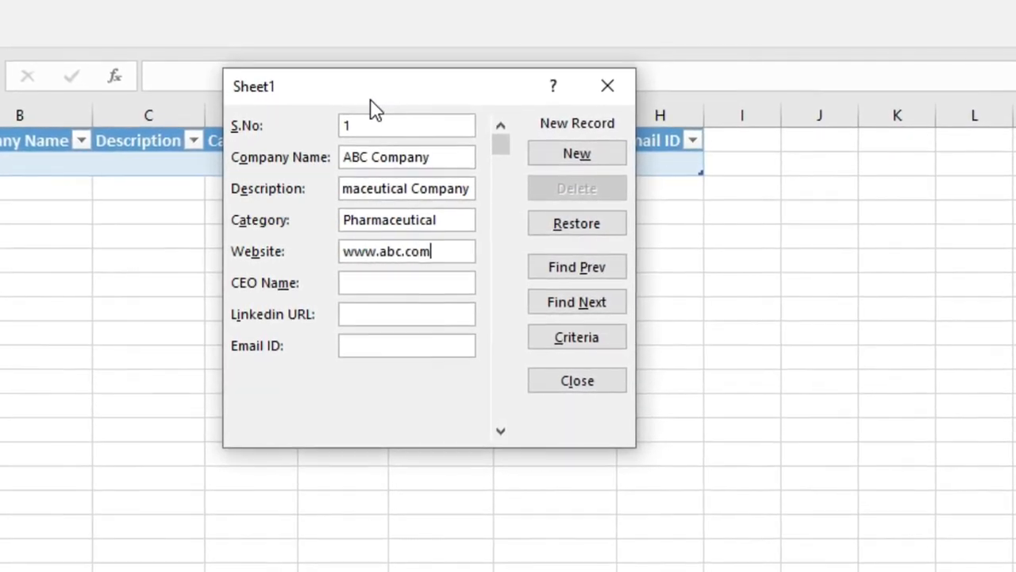
pyautogui.press('Tab')
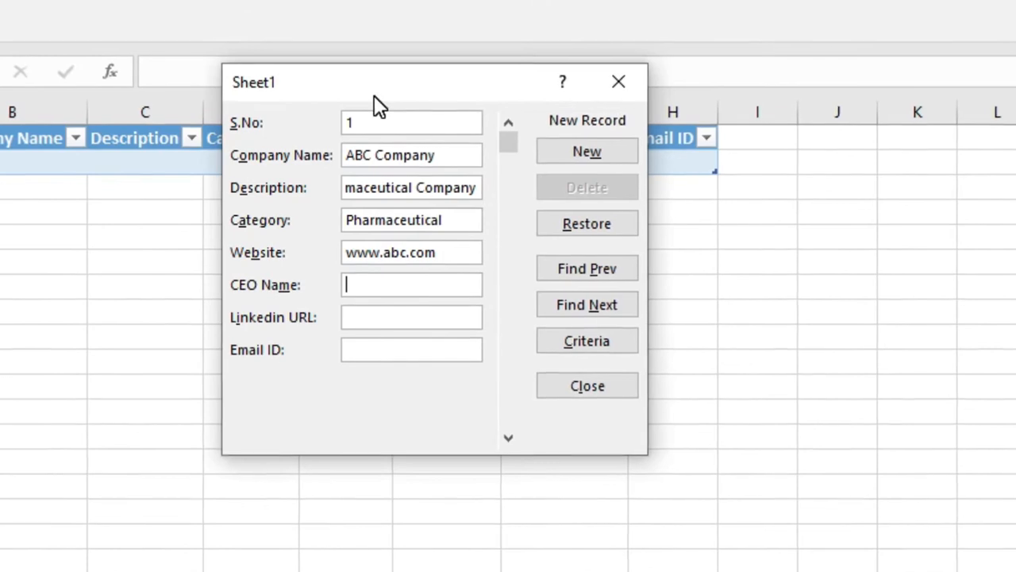
# Fill in the CEO's name and add the record to the table, leaving Linkedin URL and Email ID empty.
pyautogui.write('MR. John')
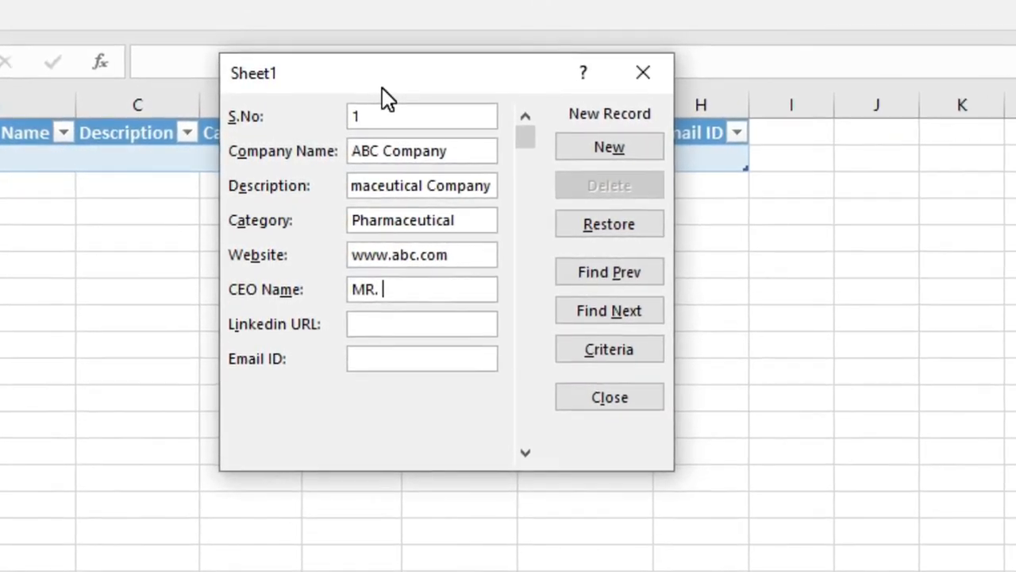
pyautogui.press('Tab')
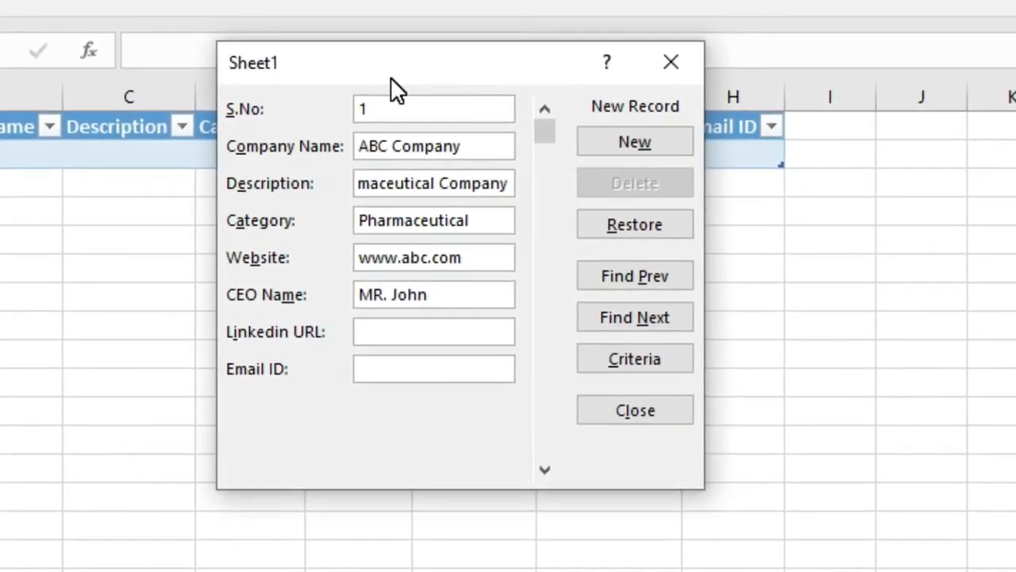
pyautogui.click(447, 367)
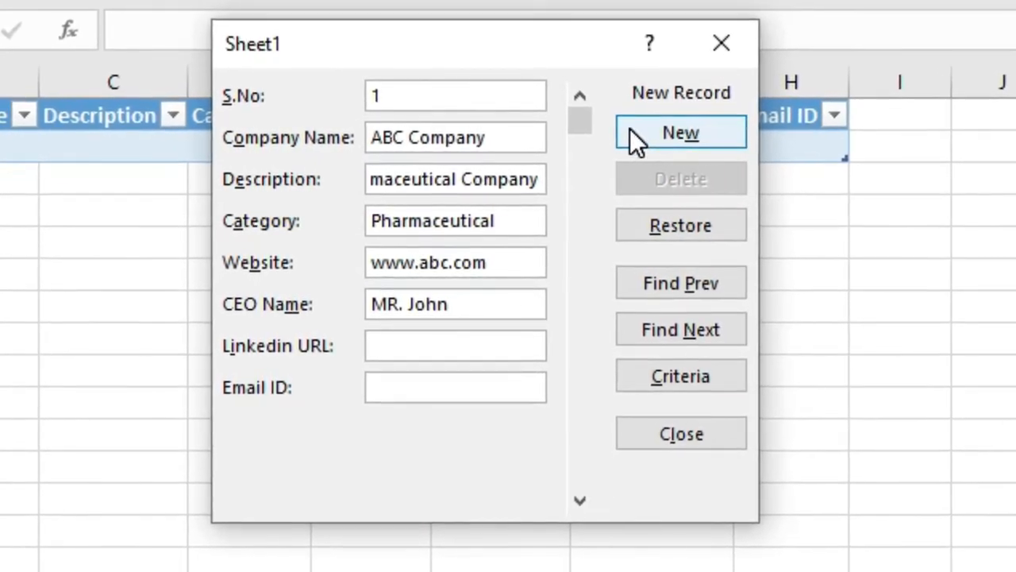
pyautogui.click(642, 136)
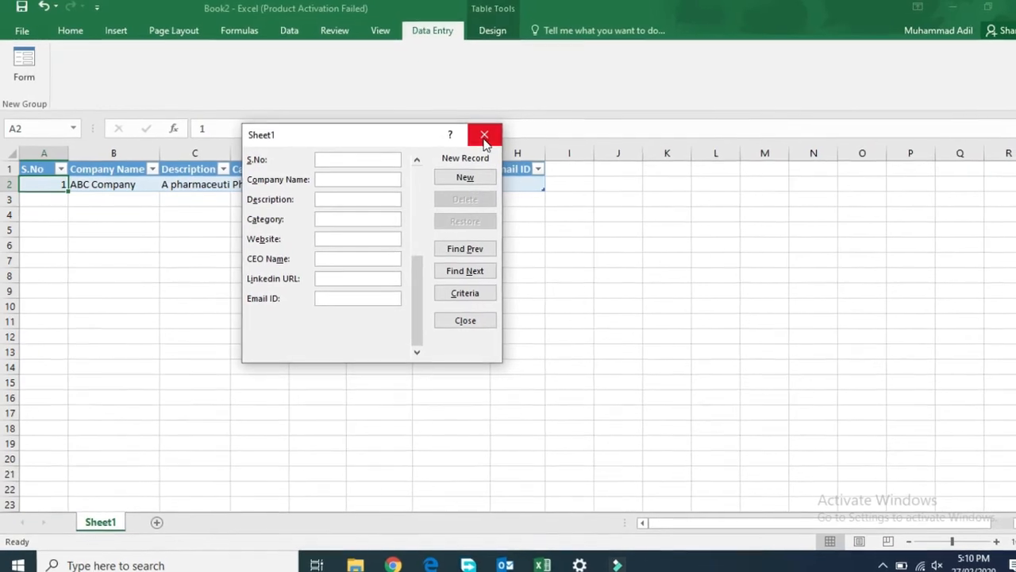
# Move the data form clear of the table and activate the S.No field of the next record.
pyautogui.moveTo(403, 134); pyautogui.dragTo(752, 177)
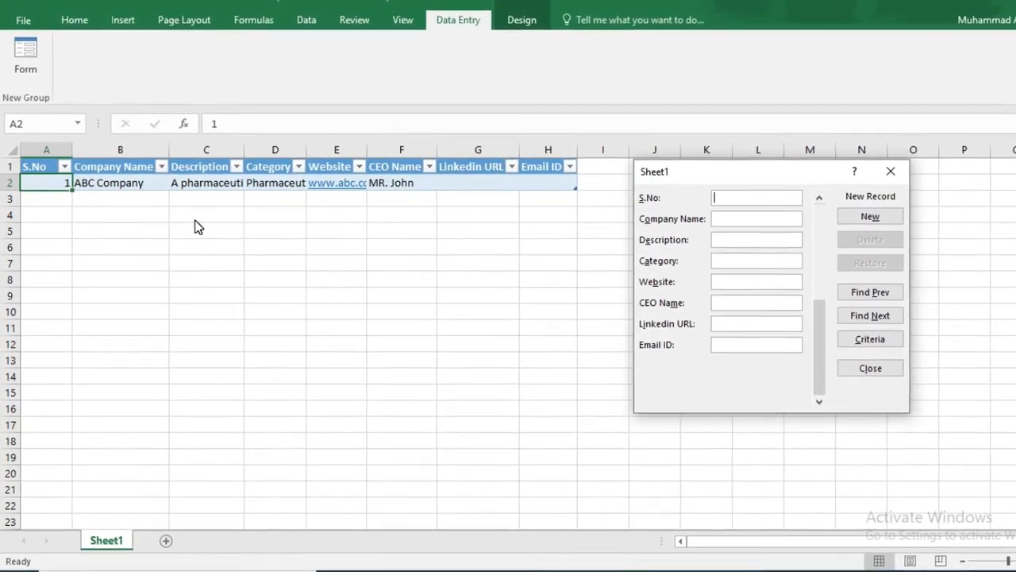
pyautogui.click(824, 201)
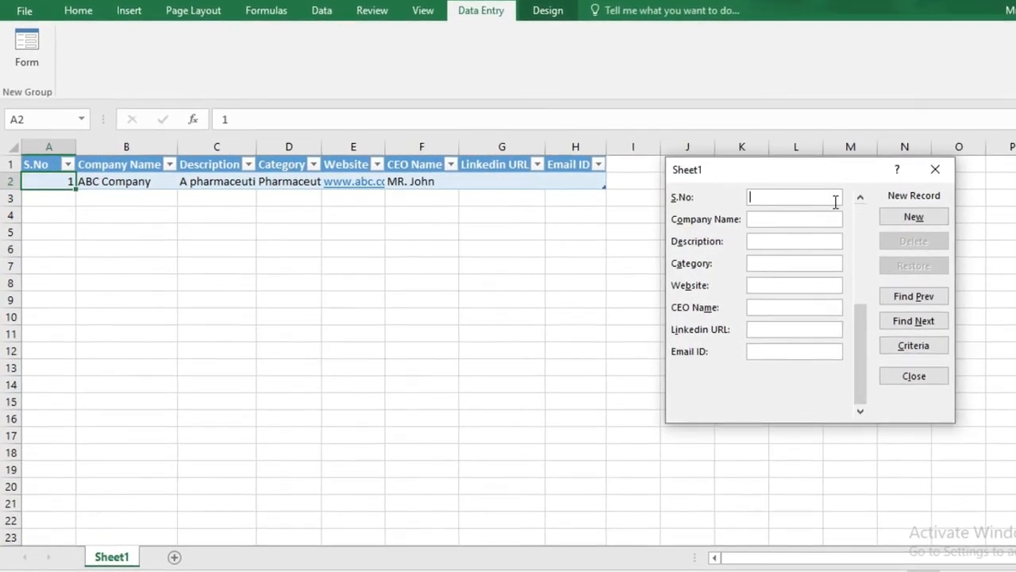